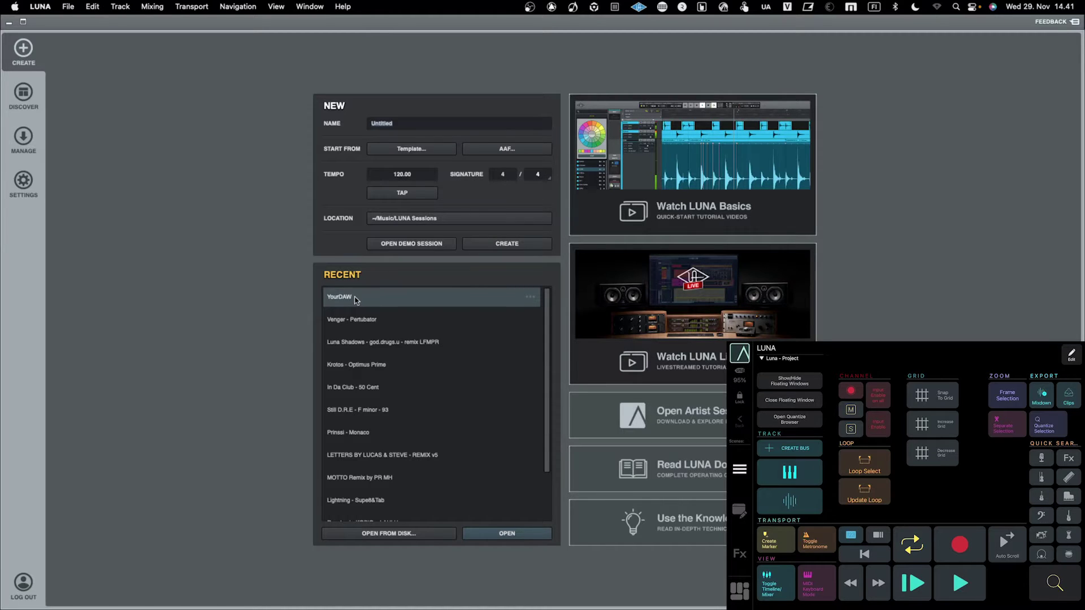
Open the recent YourDAW session and add a new instrument track.
{"action": "left_click", "coordinate": [499, 538]}
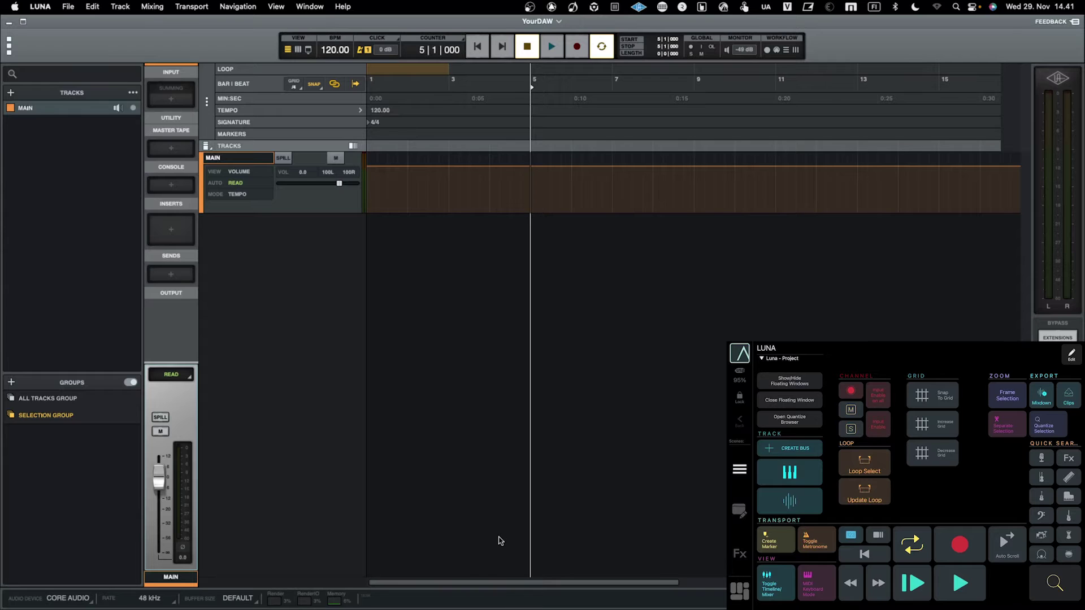
{"action": "key", "text": "shift+super+i"}
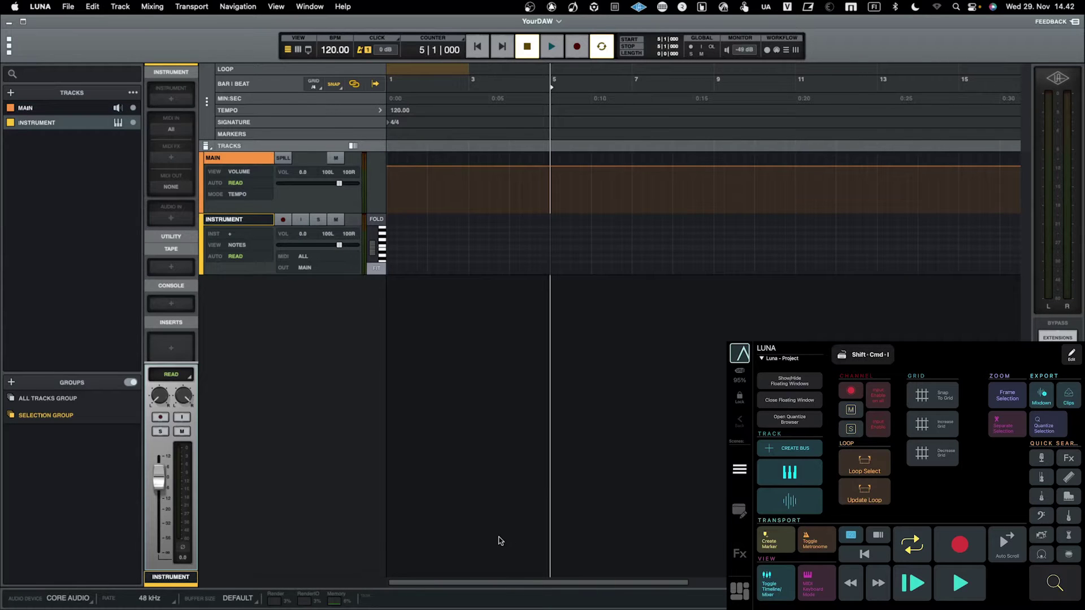
Find Kontakt 7 by searching the plug-in list for "Kon" and load it on the instrument track.
{"action": "mouse_move", "coordinate": [402, 609]}
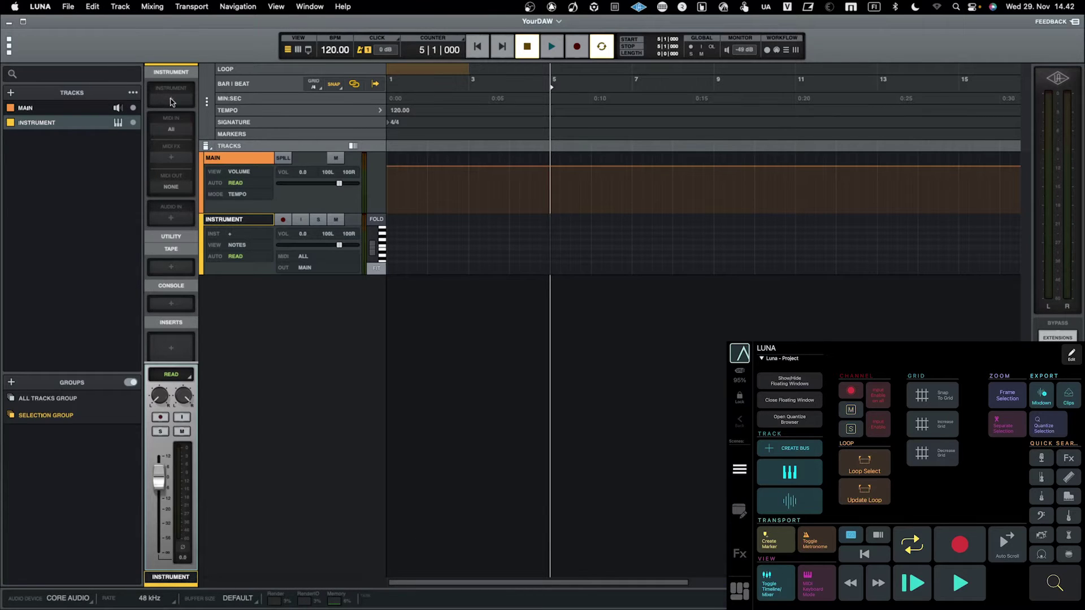
{"action": "left_click", "coordinate": [171, 102]}
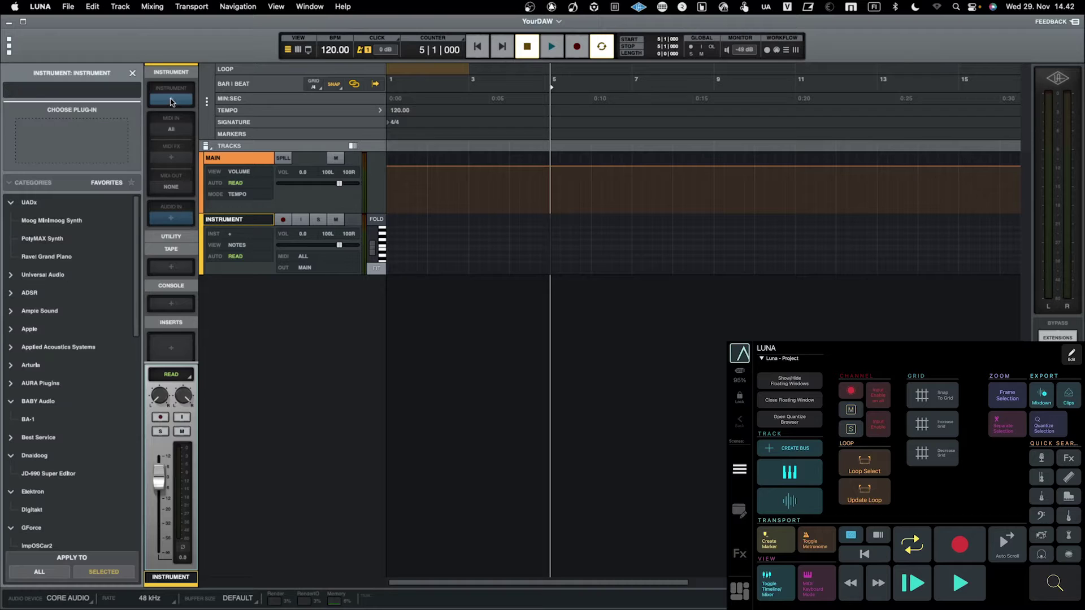
{"action": "scroll", "coordinate": [97, 366], "scroll_direction": "down", "scroll_amount": 10}
{"action": "scroll", "coordinate": [98, 366], "scroll_direction": "up", "scroll_amount": 10}
{"action": "left_click", "coordinate": [62, 90]}
{"action": "type", "text": "Kon"}
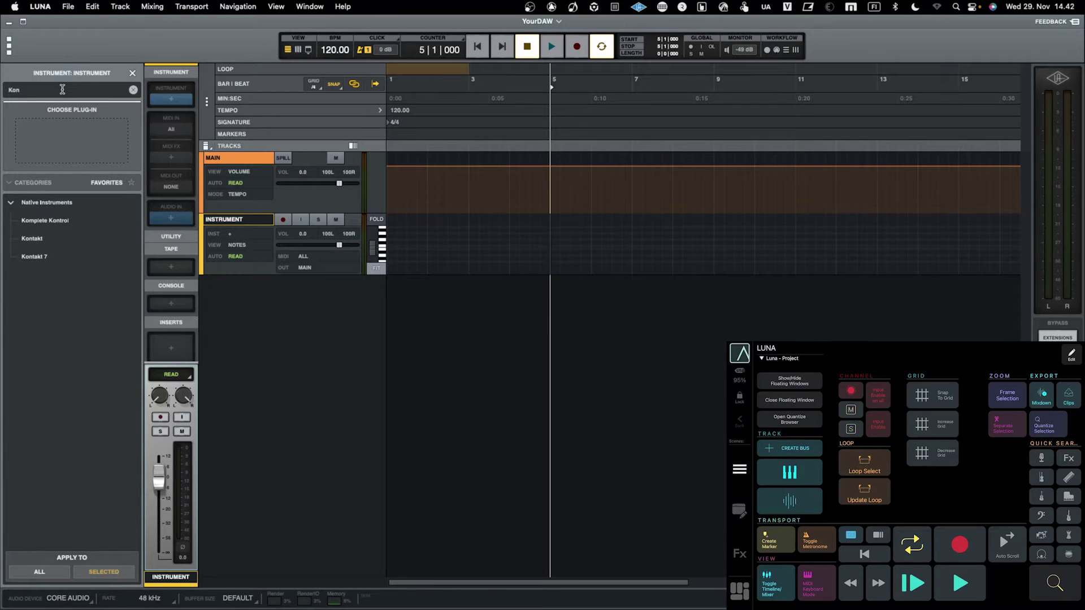
{"action": "left_click", "coordinate": [51, 257]}
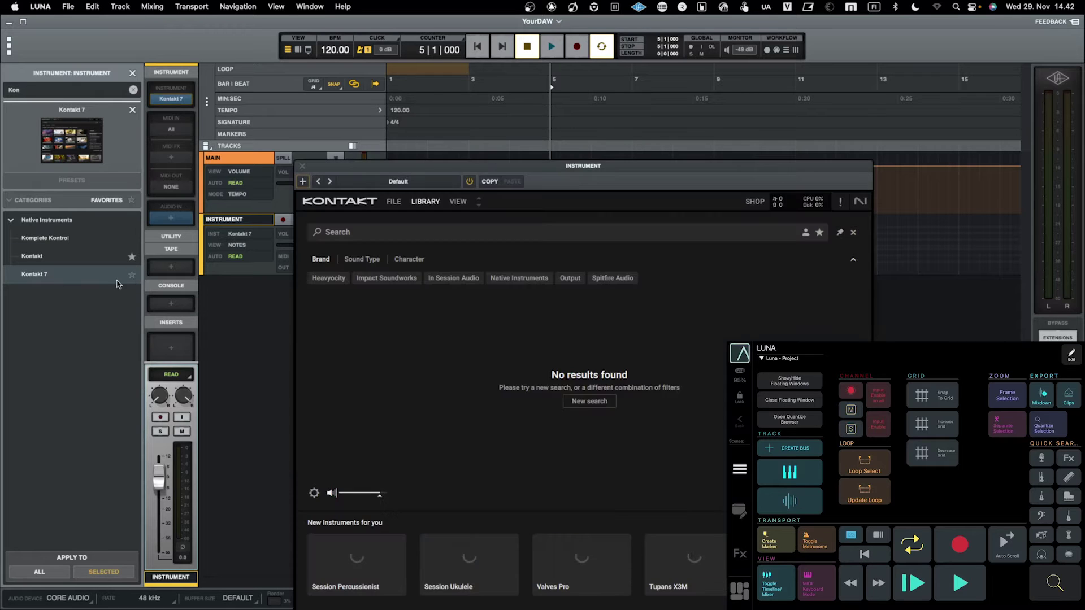
Mark Kontakt 7 as a favorite plug-in and clear the plug-in search.
{"action": "left_click", "coordinate": [132, 275]}
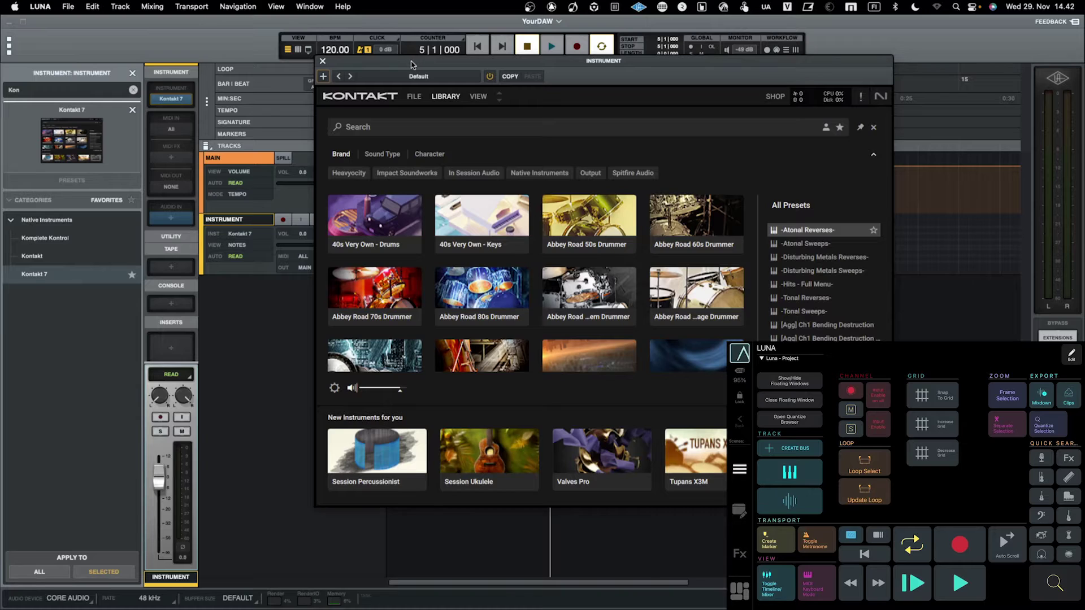
{"action": "left_click_drag", "start_coordinate": [412, 64], "coordinate": [362, 66]}
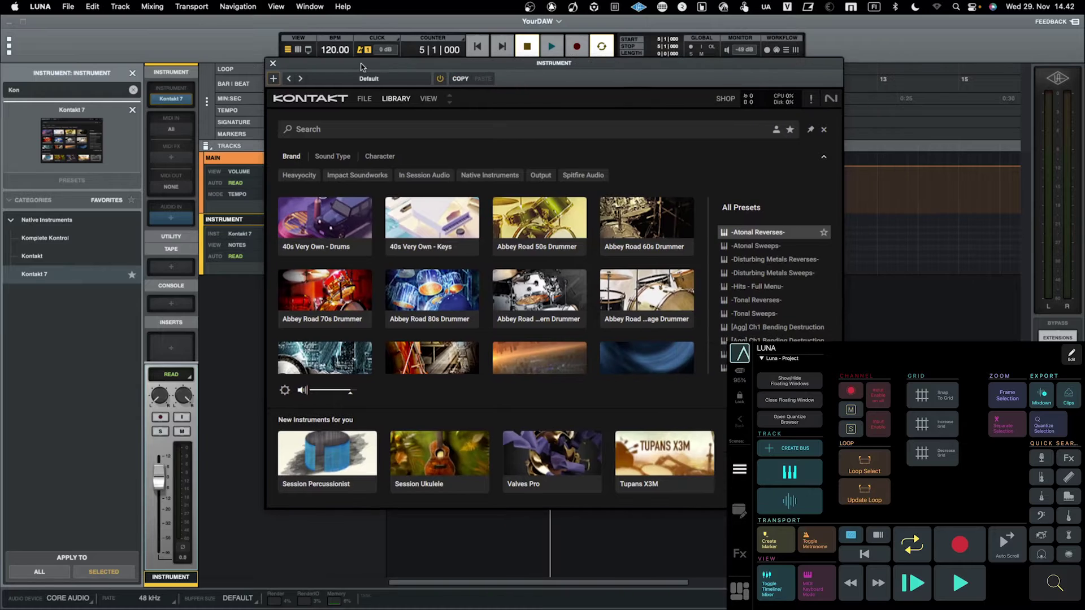
{"action": "left_click", "coordinate": [133, 91]}
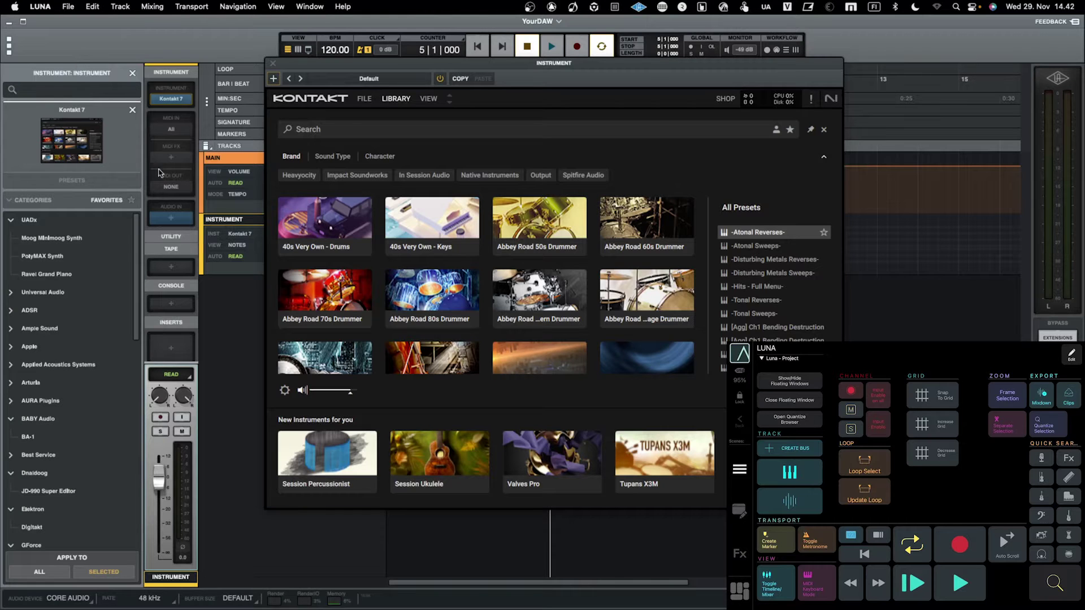
View the preset browser of the Kontakt 7 instance and close it again.
{"action": "left_click_drag", "start_coordinate": [378, 64], "coordinate": [389, 58]}
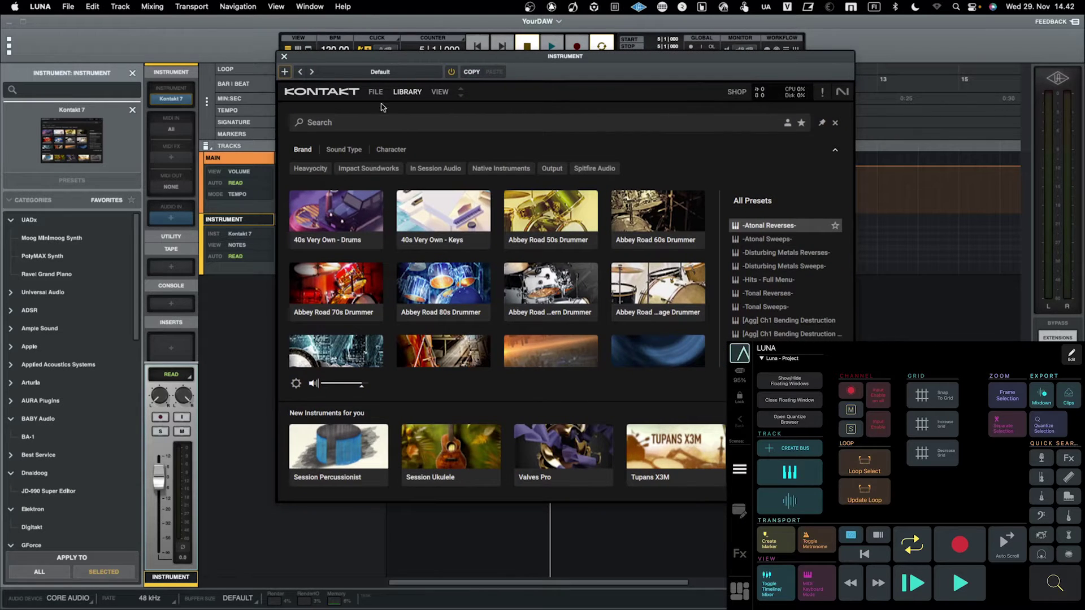
{"action": "left_click", "coordinate": [392, 73]}
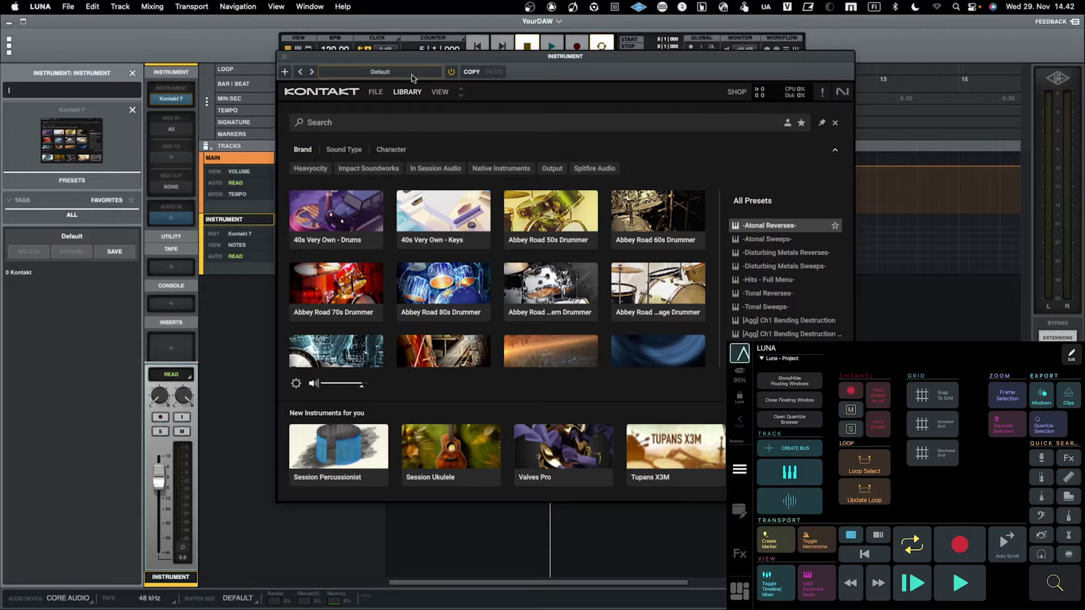
{"action": "left_click", "coordinate": [378, 74]}
{"action": "left_click", "coordinate": [378, 75]}
{"action": "left_click_drag", "start_coordinate": [380, 61], "coordinate": [362, 60]}
{"action": "left_click", "coordinate": [365, 77]}
Load the ANALOG STRINGS instrument from the Kontakt library.
{"action": "scroll", "coordinate": [424, 237], "scroll_direction": "down", "scroll_amount": 3}
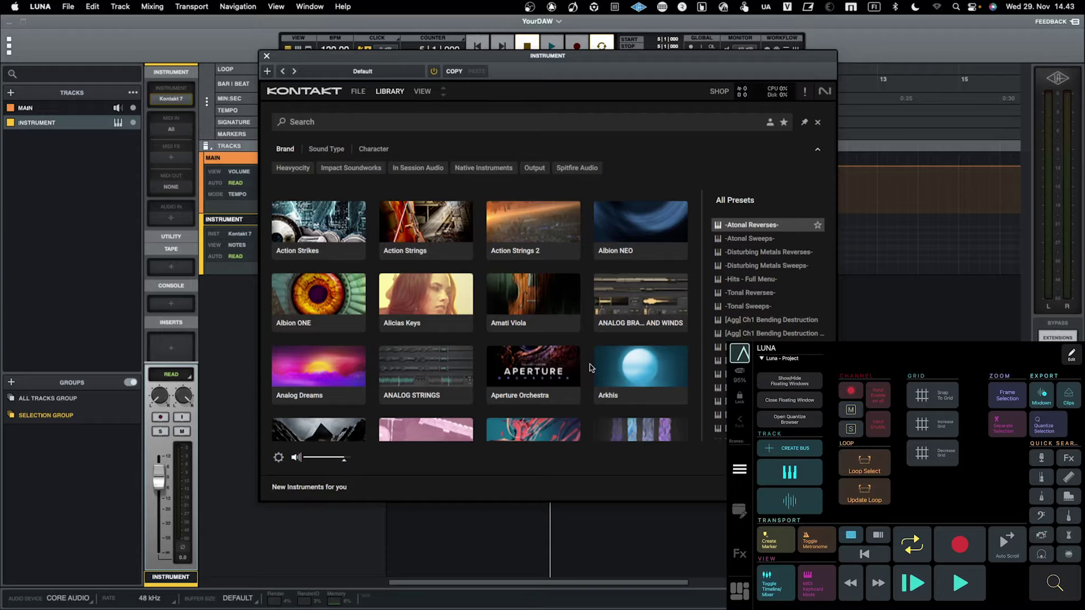
{"action": "left_click", "coordinate": [439, 387]}
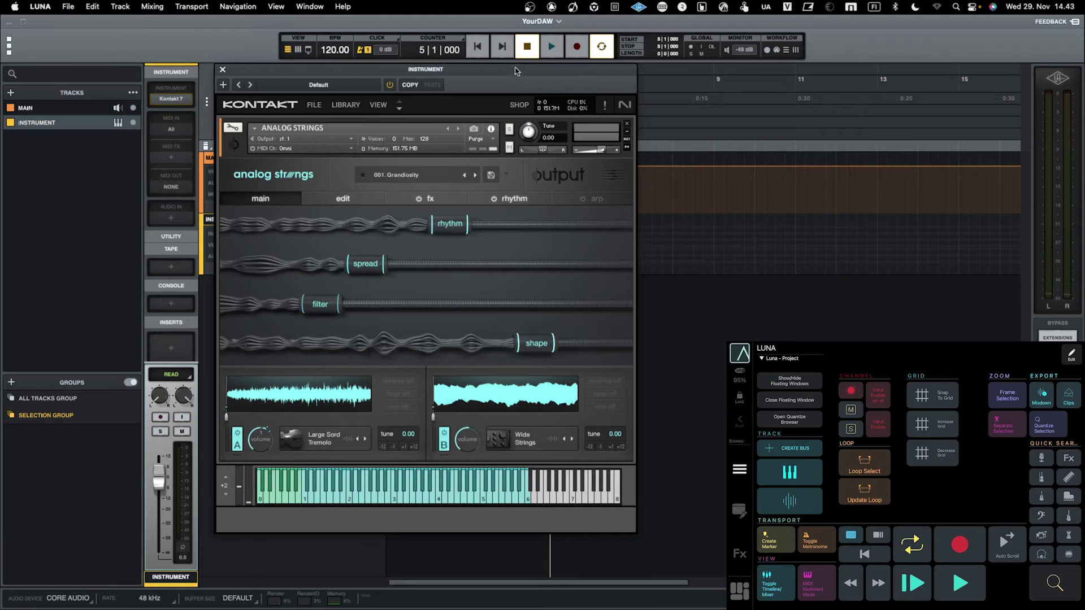
{"action": "left_click_drag", "start_coordinate": [514, 66], "coordinate": [647, 60]}
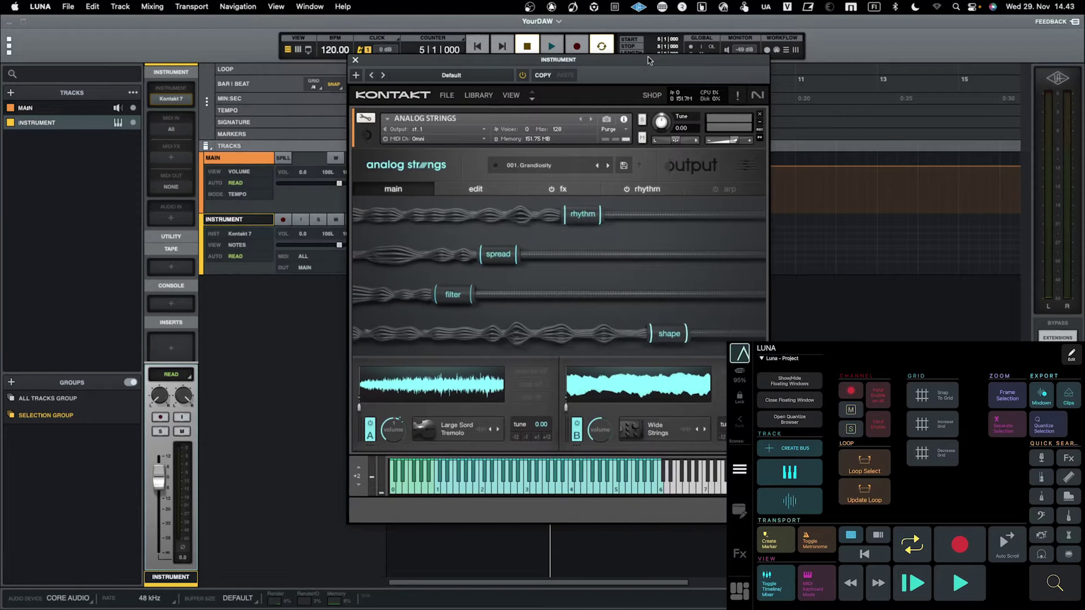
Save the current Kontakt setup as a user preset named ANALOG STRINGS.
{"action": "left_click", "coordinate": [461, 76]}
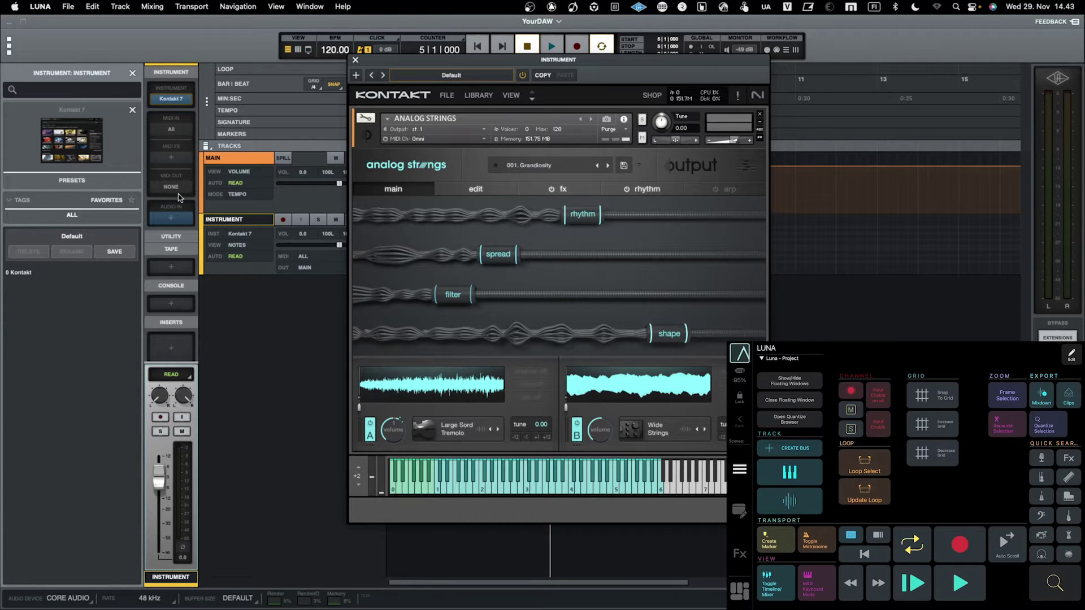
{"action": "left_click", "coordinate": [114, 251]}
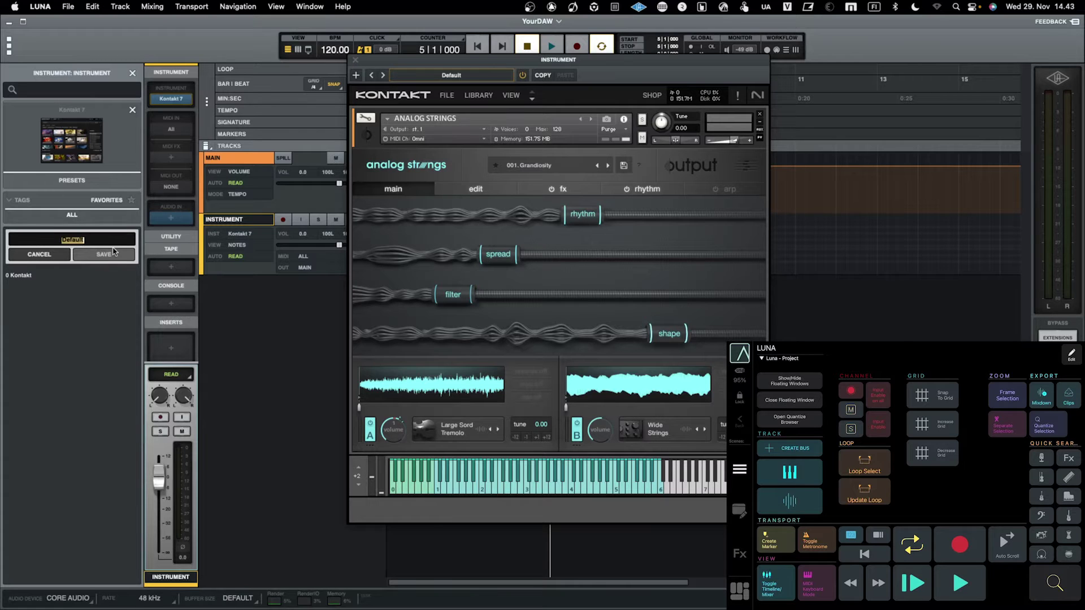
{"action": "type", "text": "ANALOG STRINGS"}
{"action": "left_click", "coordinate": [114, 251]}
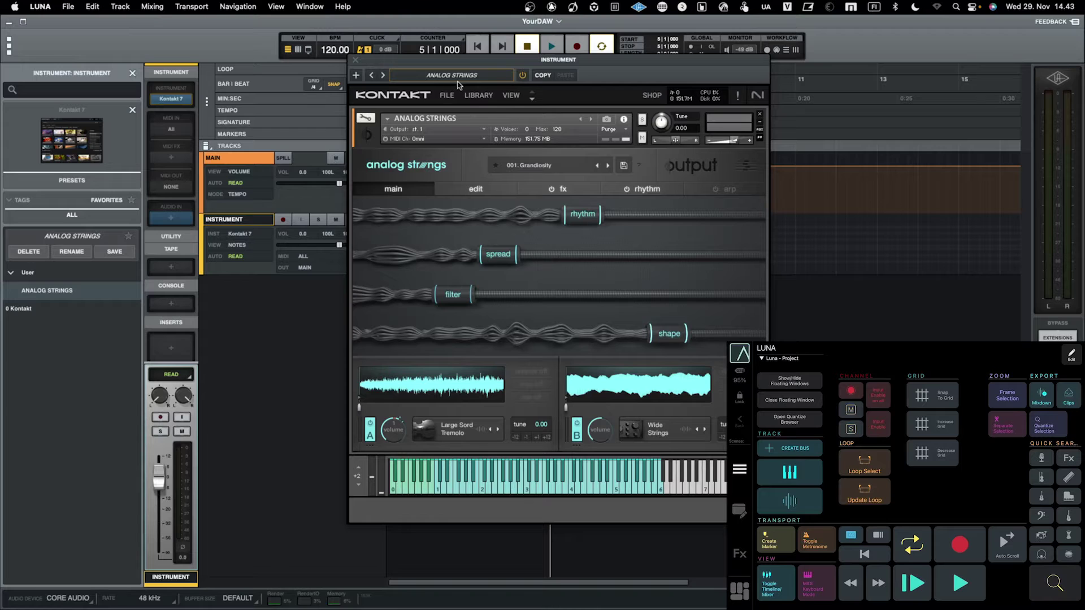
Replace the loaded instrument with ANALOG BRASS AND WINDS from the Kontakt library.
{"action": "left_click", "coordinate": [489, 97]}
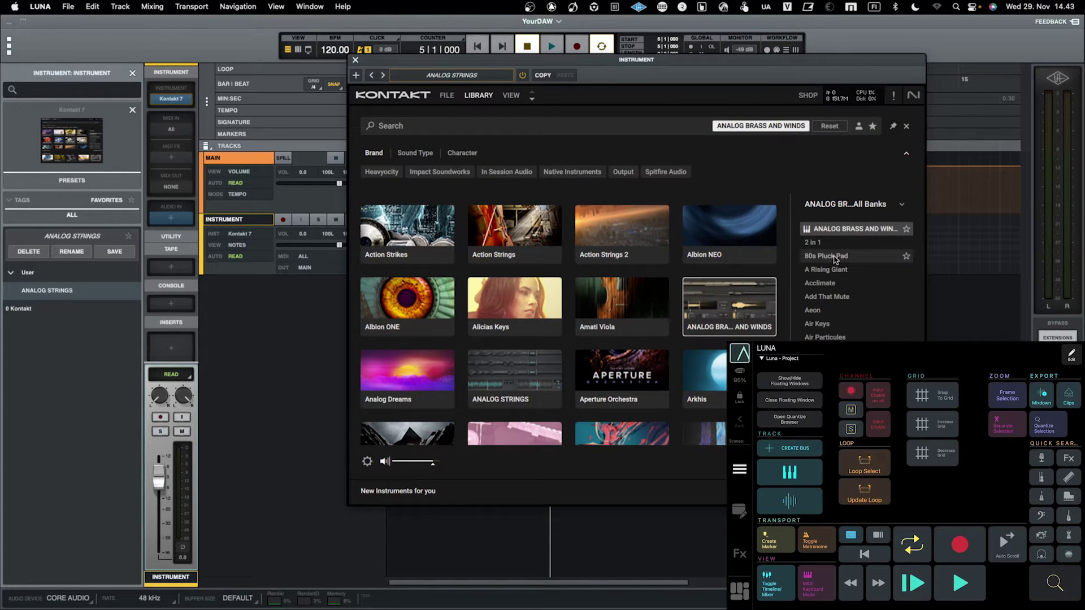
{"action": "left_click", "coordinate": [843, 229]}
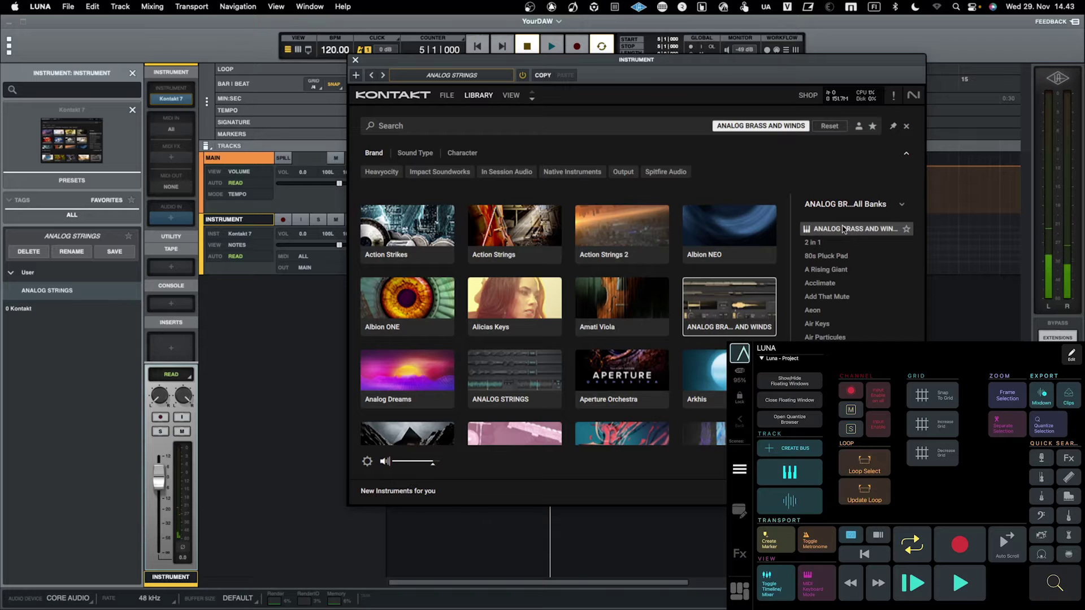
{"action": "double_click", "coordinate": [843, 228]}
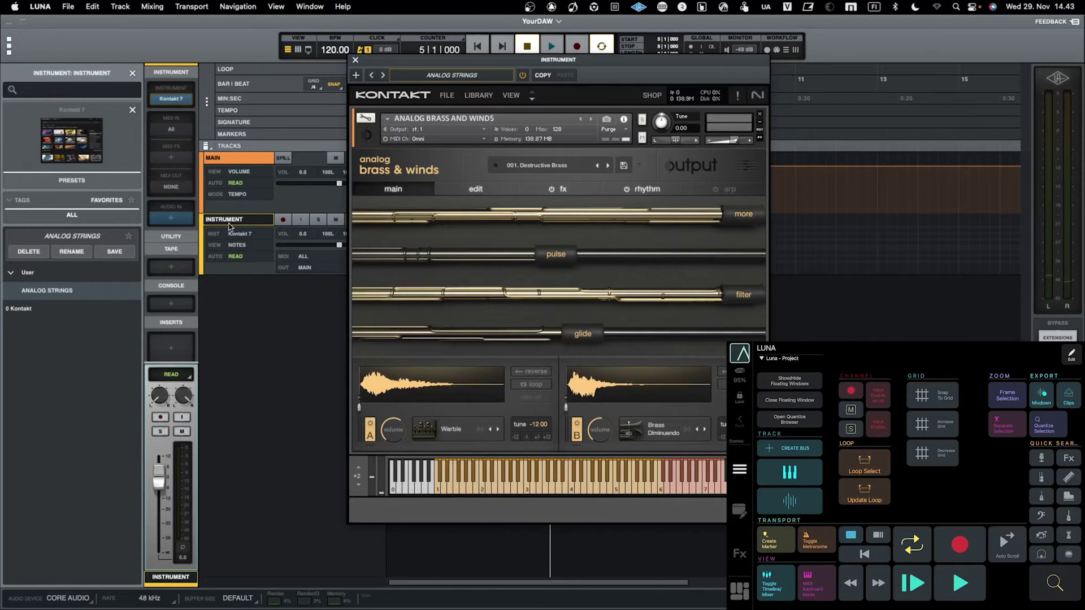
Save the current Kontakt setup as a new user preset named ANALOG BRASS AND WINDS.
{"action": "left_click", "coordinate": [115, 252]}
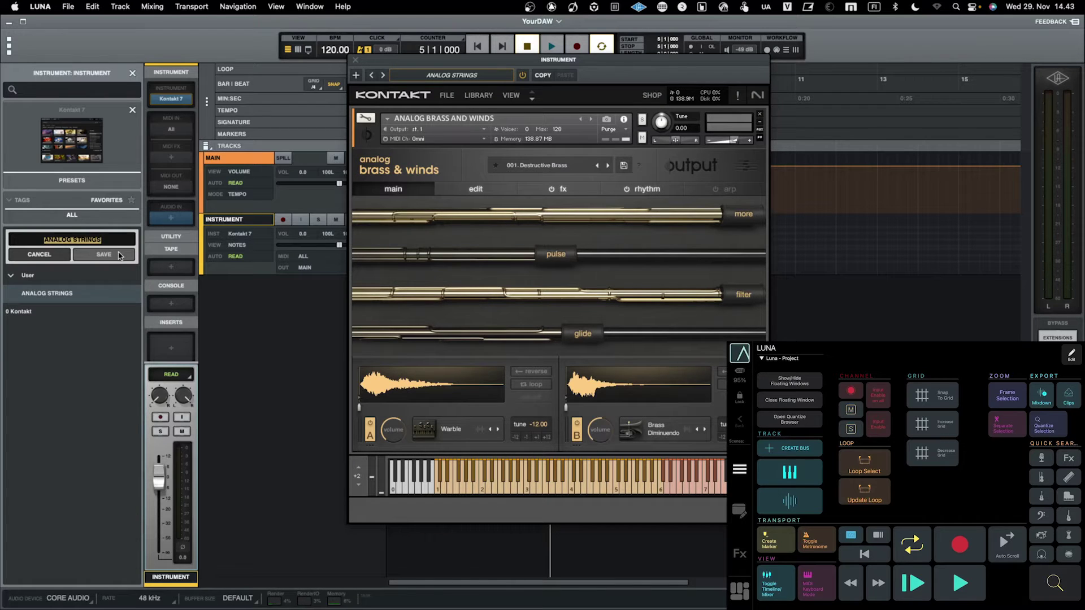
{"action": "type", "text": "ANALOG BRASS AND STRINGS"}
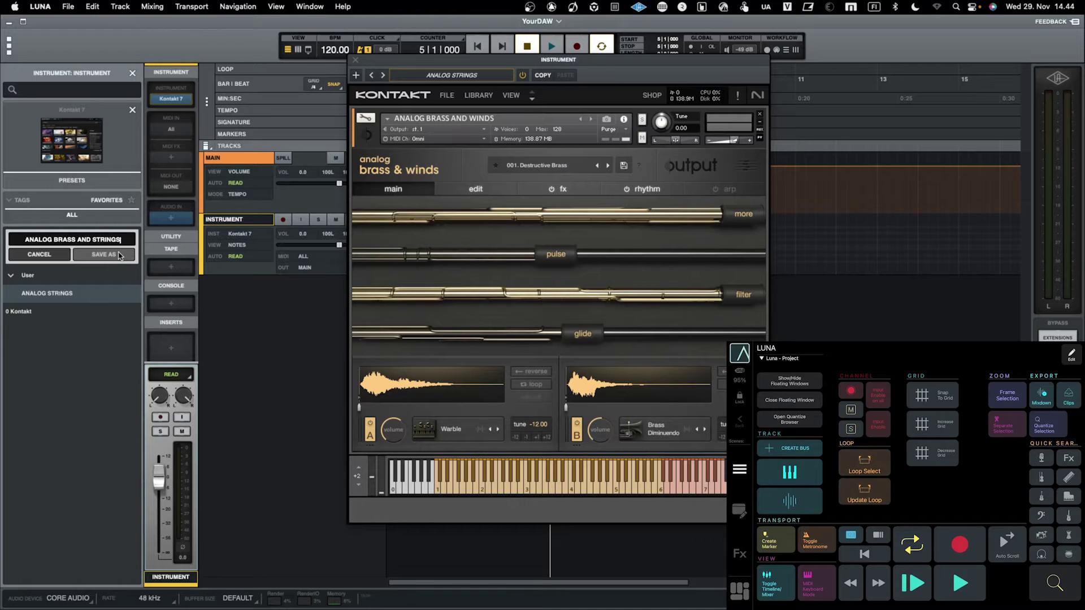
{"action": "key", "text": "BackSpace"}
{"action": "key", "text": "BackSpace"}
{"action": "key", "text": "BackSpace"}
{"action": "key", "text": "BackSpace"}
{"action": "key", "text": "BackSpace"}
{"action": "key", "text": "BackSpace"}
{"action": "key", "text": "BackSpace"}
{"action": "type", "text": "WINDS"}
{"action": "left_click", "coordinate": [118, 254]}
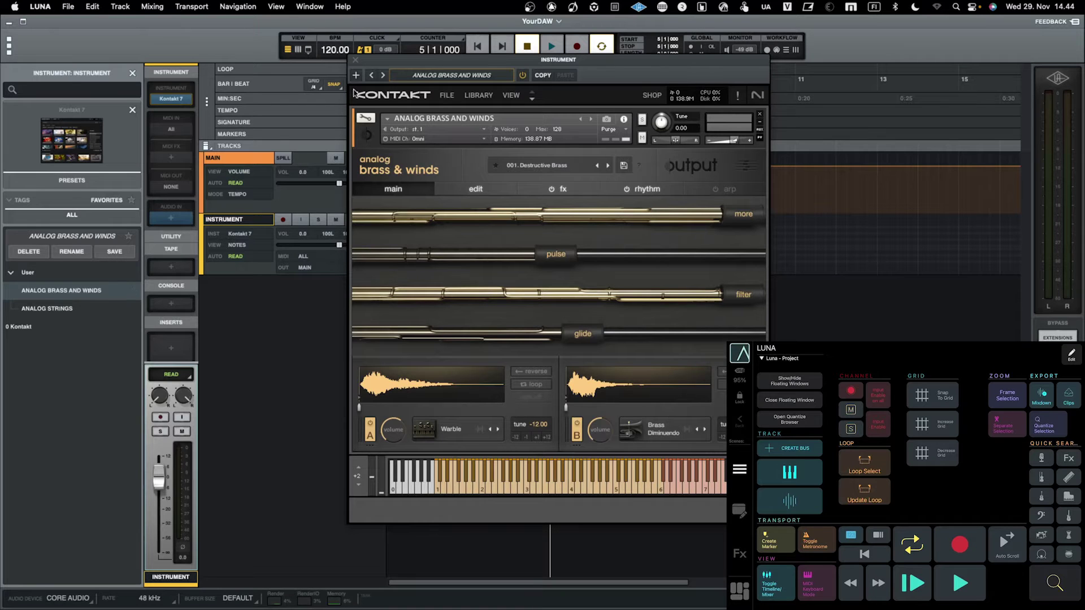
Recall the ANALOG STRINGS user preset in the Kontakt 7 instance.
{"action": "left_click", "coordinate": [421, 79]}
{"action": "left_click", "coordinate": [420, 79]}
{"action": "left_click", "coordinate": [68, 312]}
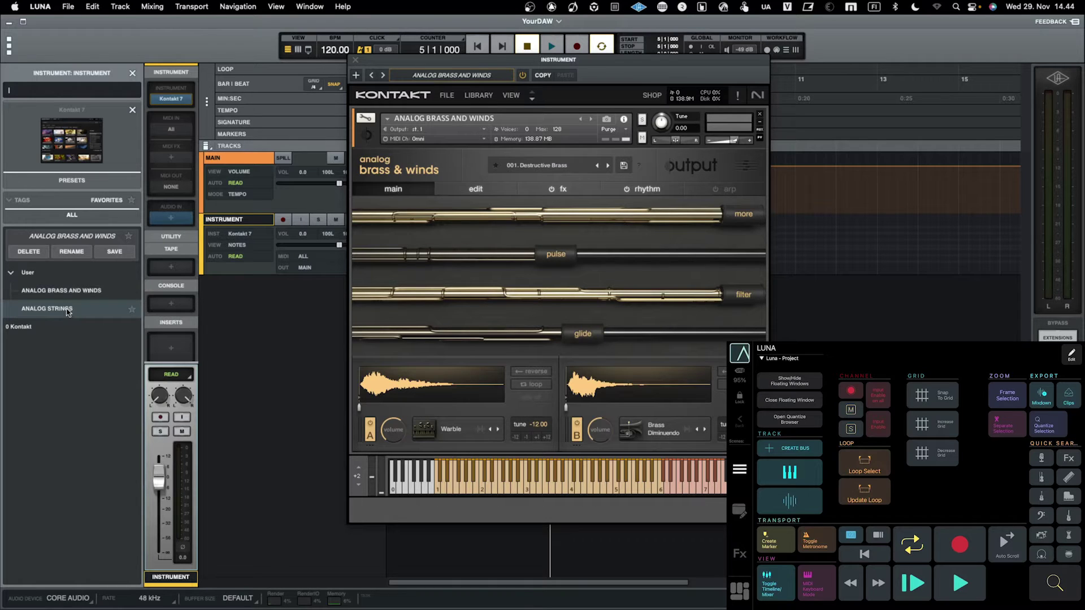
{"action": "left_click", "coordinate": [67, 309]}
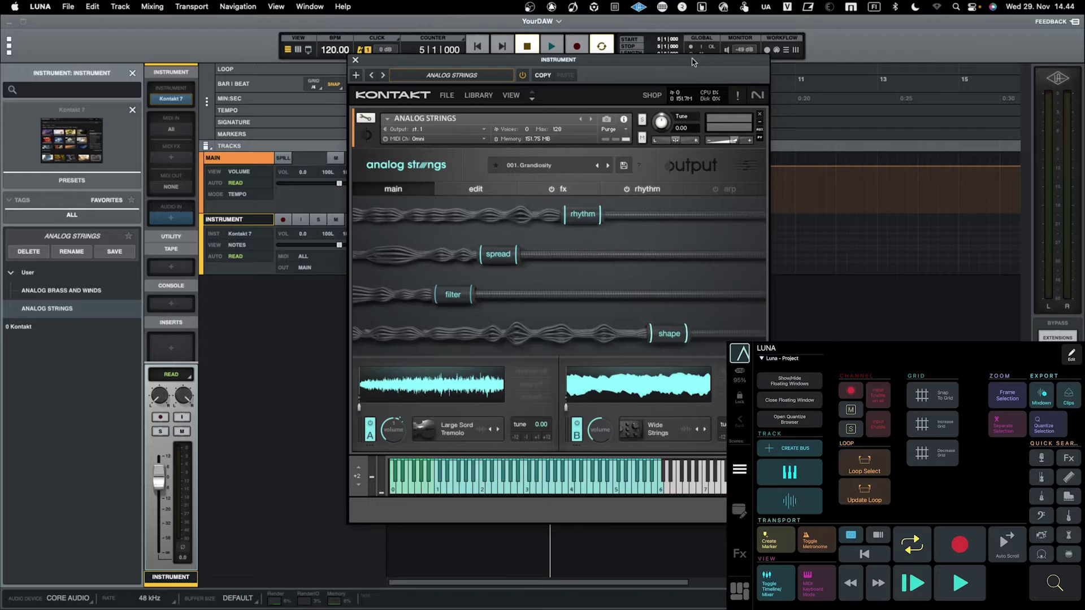
{"action": "left_click_drag", "start_coordinate": [694, 61], "coordinate": [620, 61]}
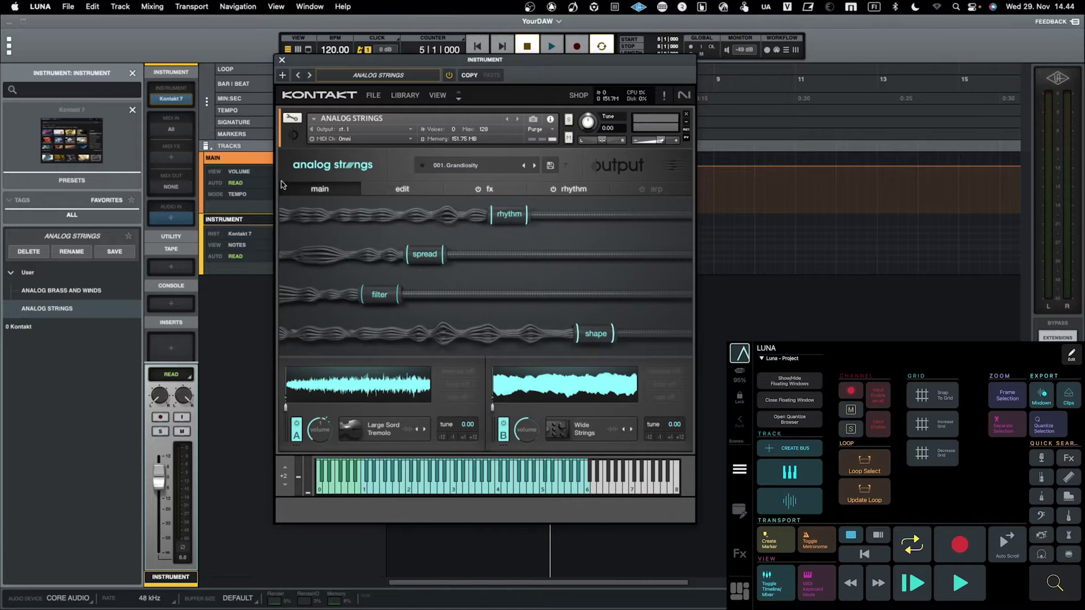
Load Alicias Keys from the Kontakt library and save it as a user preset named ALICIAS KEYS.
{"action": "left_click", "coordinate": [405, 95]}
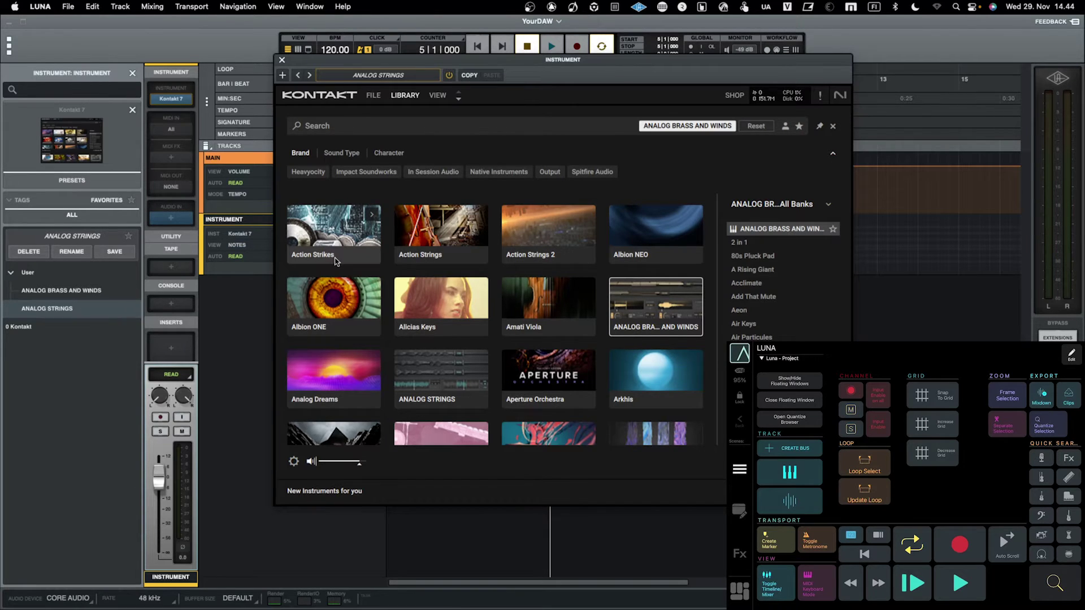
{"action": "left_click", "coordinate": [464, 326]}
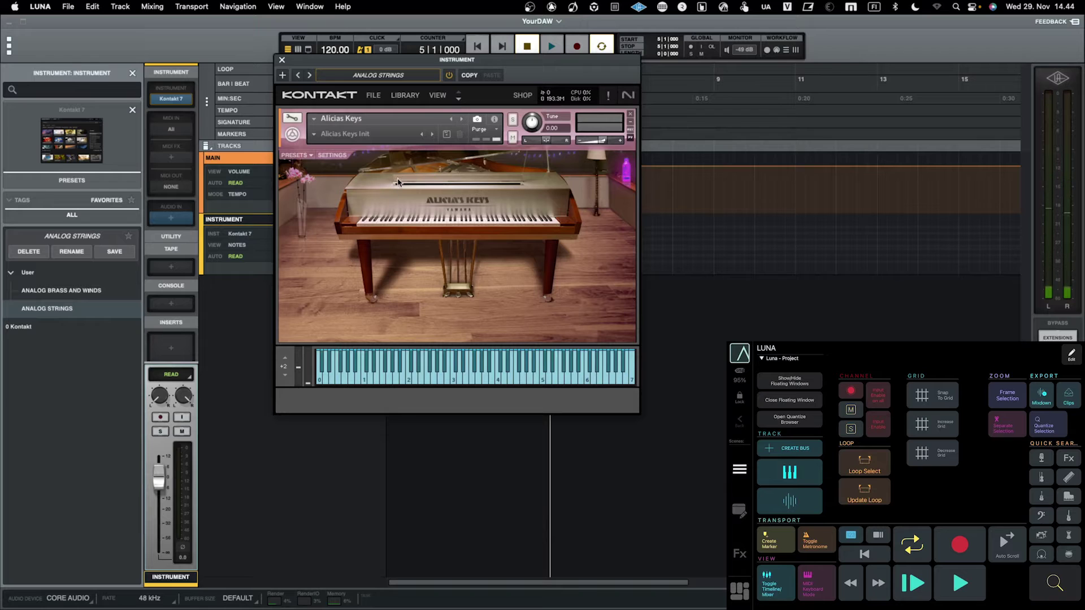
{"action": "left_click", "coordinate": [115, 252]}
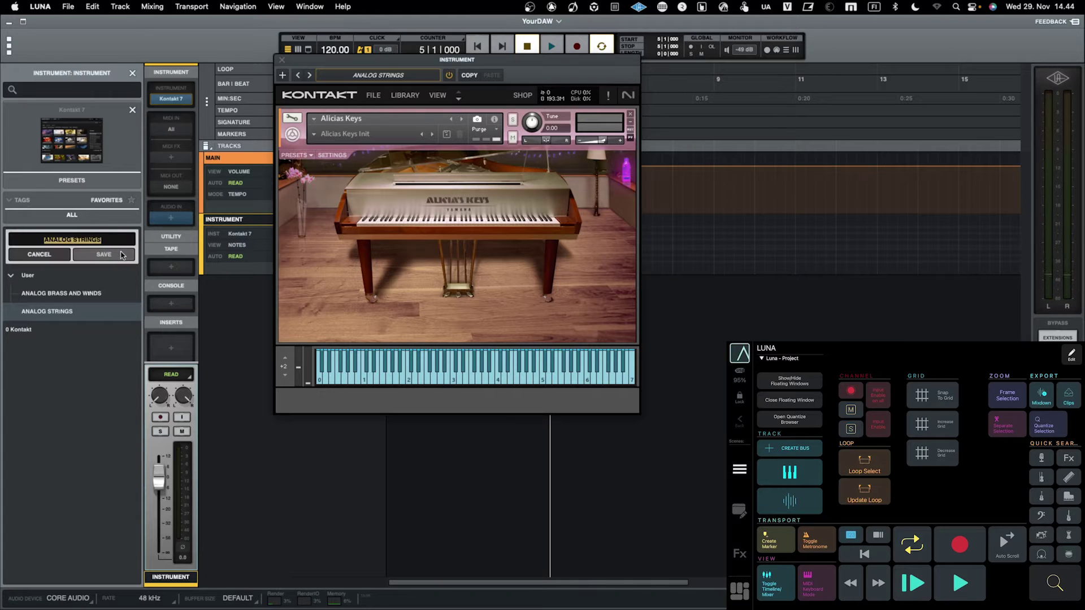
{"action": "type", "text": "ALICIAS KEYS"}
{"action": "left_click", "coordinate": [121, 255]}
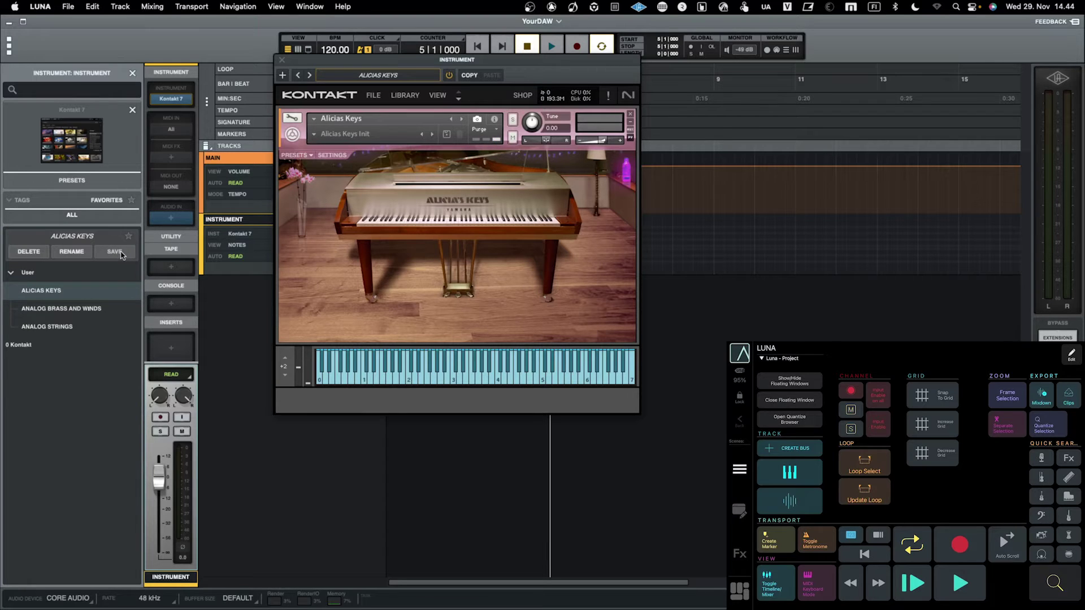
Mark the ALICIAS KEYS preset as a favorite, then filter the presets by favorites and show all again.
{"action": "left_click", "coordinate": [131, 292]}
{"action": "left_click", "coordinate": [110, 201]}
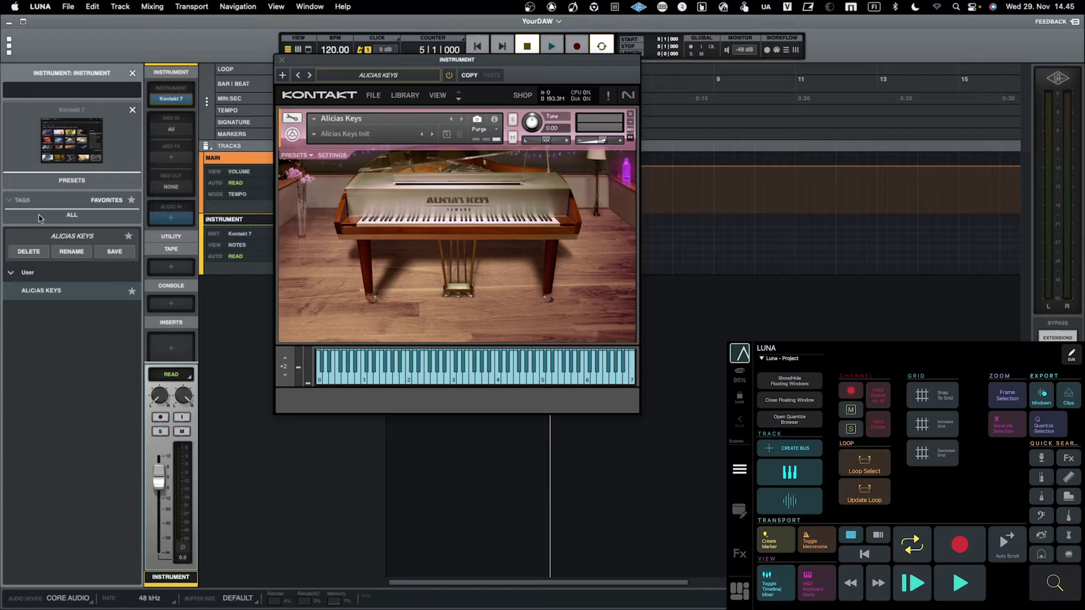
{"action": "left_click", "coordinate": [102, 202]}
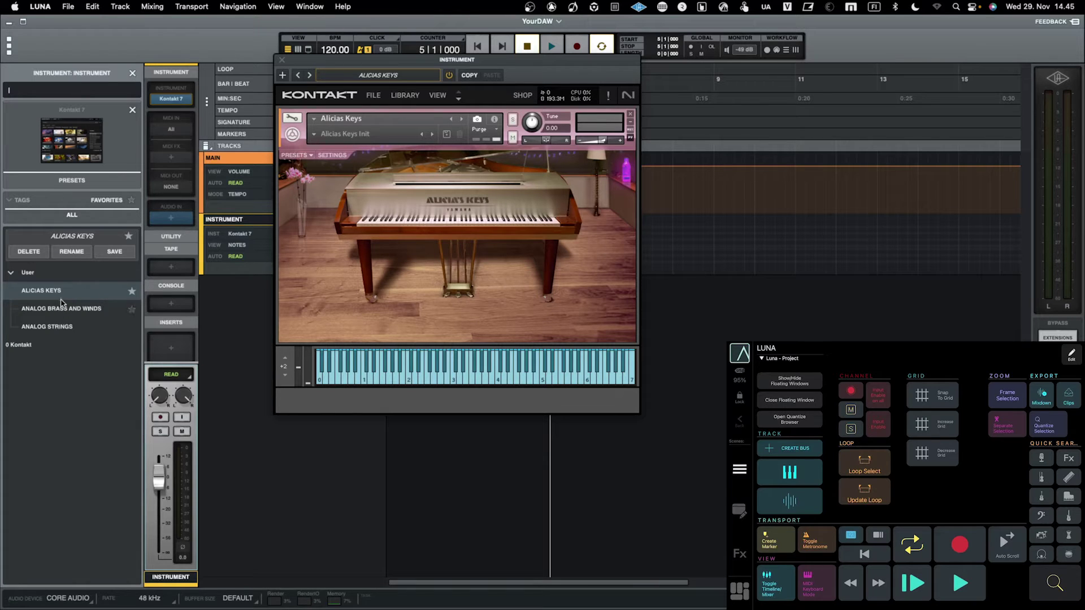
Recall the ANALOG BRASS AND WINDS user preset and close the Kontakt window.
{"action": "left_click", "coordinate": [68, 316]}
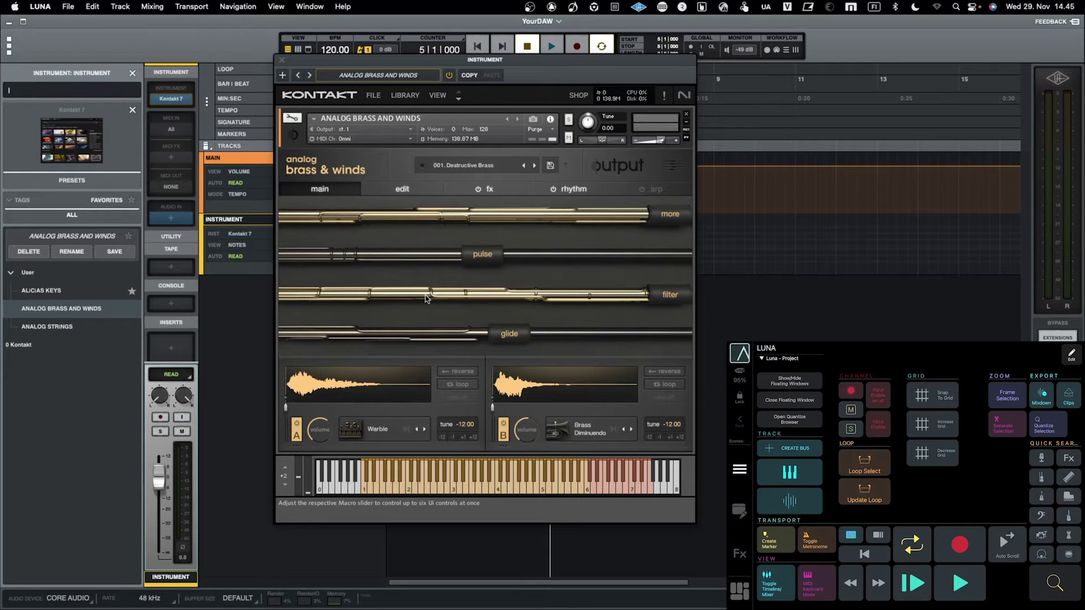
{"action": "left_click_drag", "start_coordinate": [428, 66], "coordinate": [411, 65]}
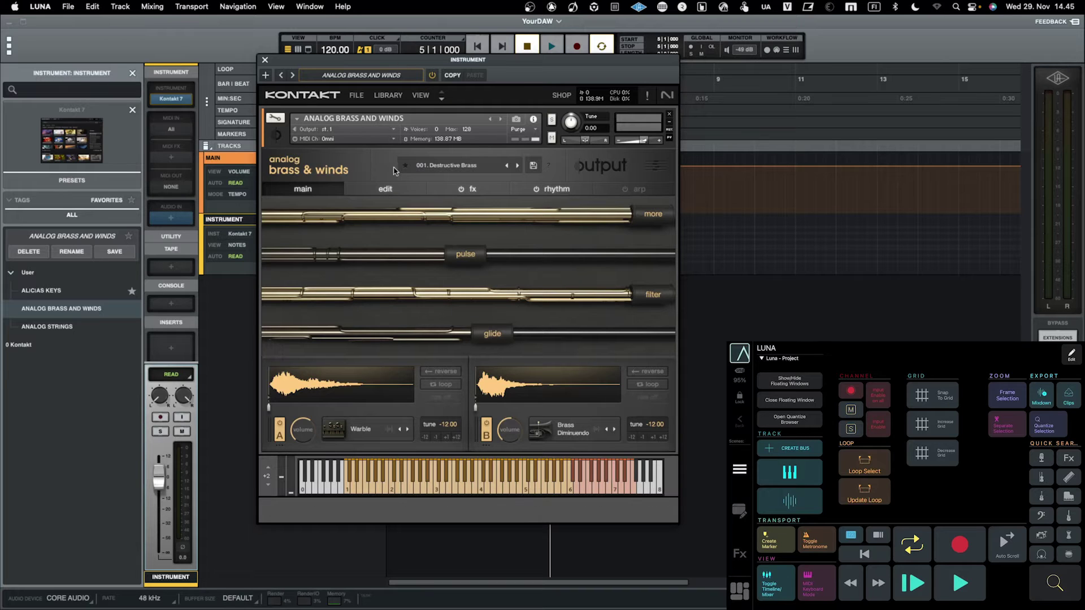
{"action": "left_click", "coordinate": [264, 61]}
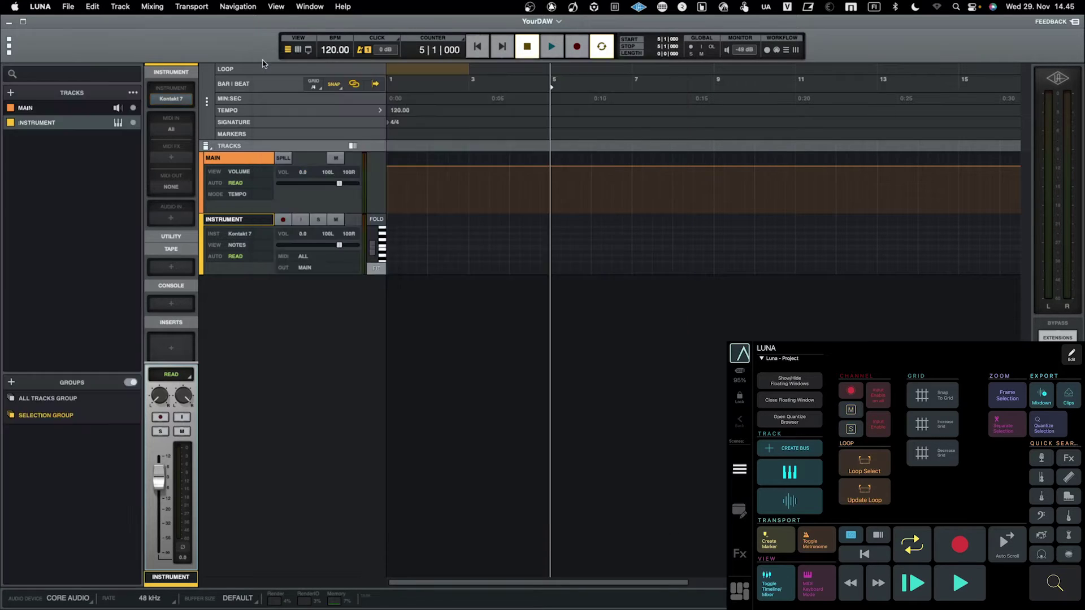
Insert the TAL-Chorus-LX plug-in in the first insert slot of the INSTRUMENT track.
{"action": "scroll", "coordinate": [178, 333], "scroll_direction": "down", "scroll_amount": 1}
{"action": "scroll", "coordinate": [178, 337], "scroll_direction": "down", "scroll_amount": 1}
{"action": "left_click", "coordinate": [172, 298]}
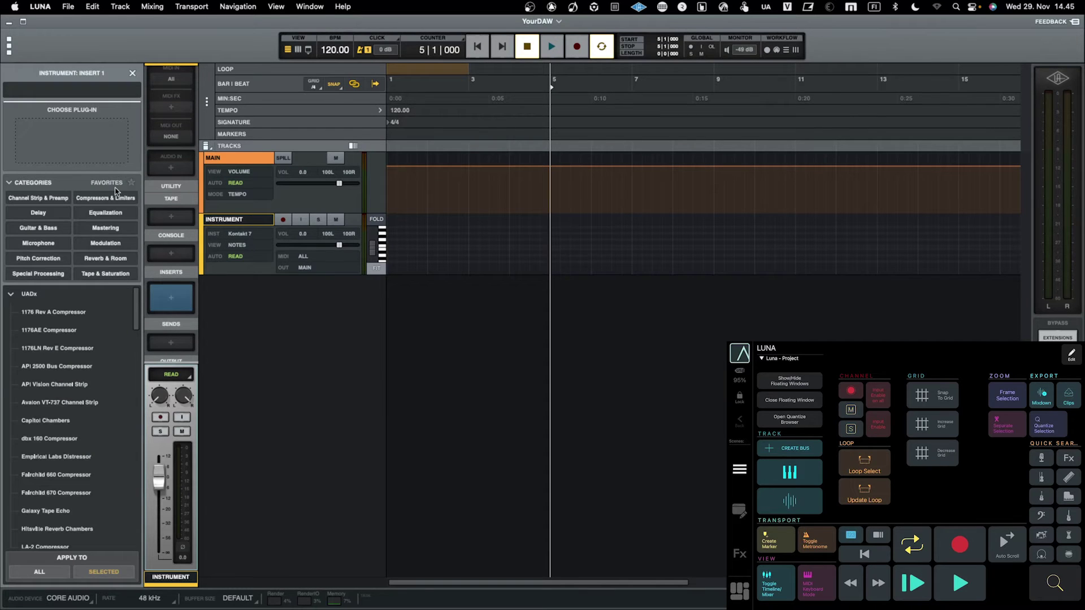
{"action": "scroll", "coordinate": [88, 366], "scroll_direction": "down", "scroll_amount": 15}
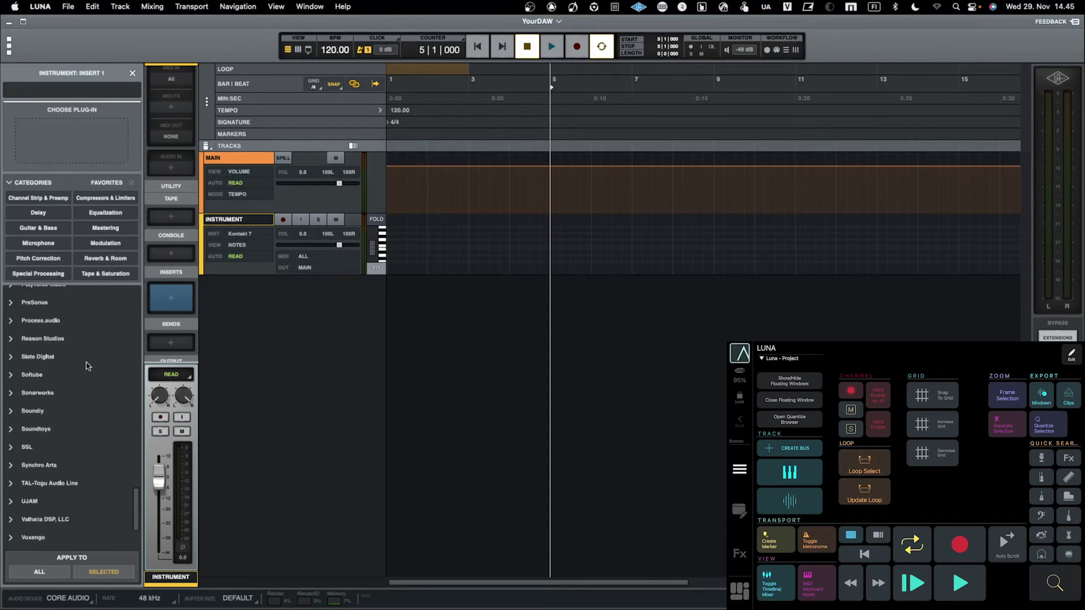
{"action": "left_click", "coordinate": [10, 395]}
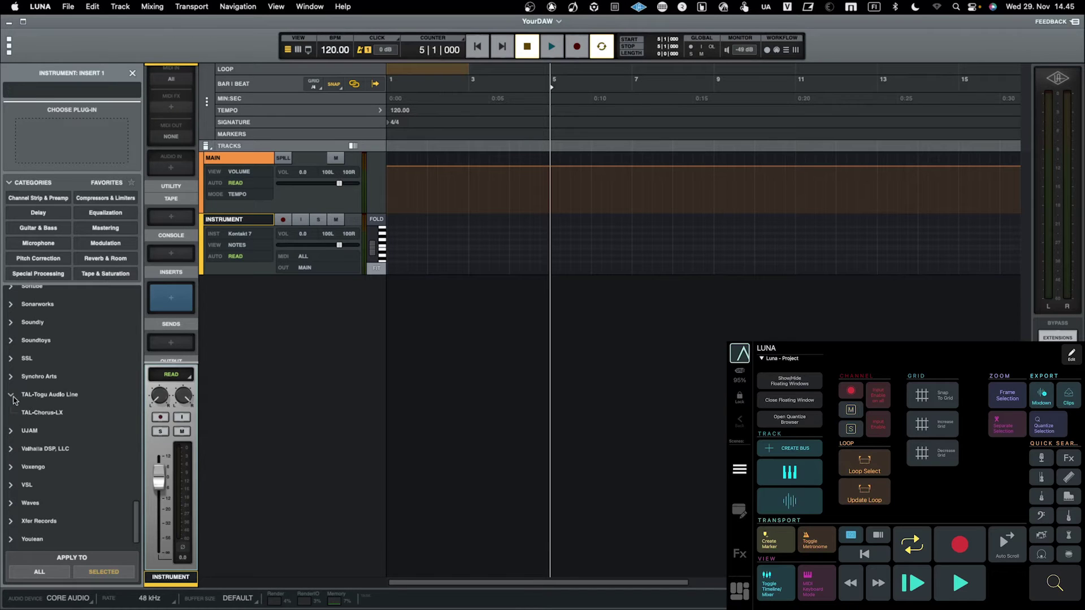
{"action": "left_click", "coordinate": [36, 413]}
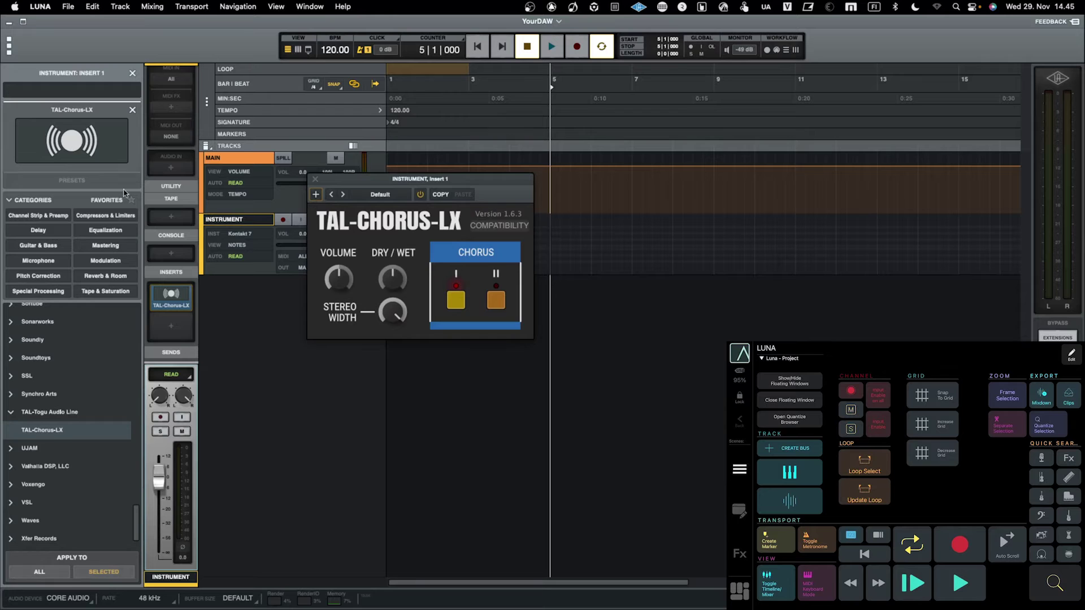
Create a plug-in icon for TAL-Chorus-LX without the options list captured in the image.
{"action": "left_click", "coordinate": [316, 195]}
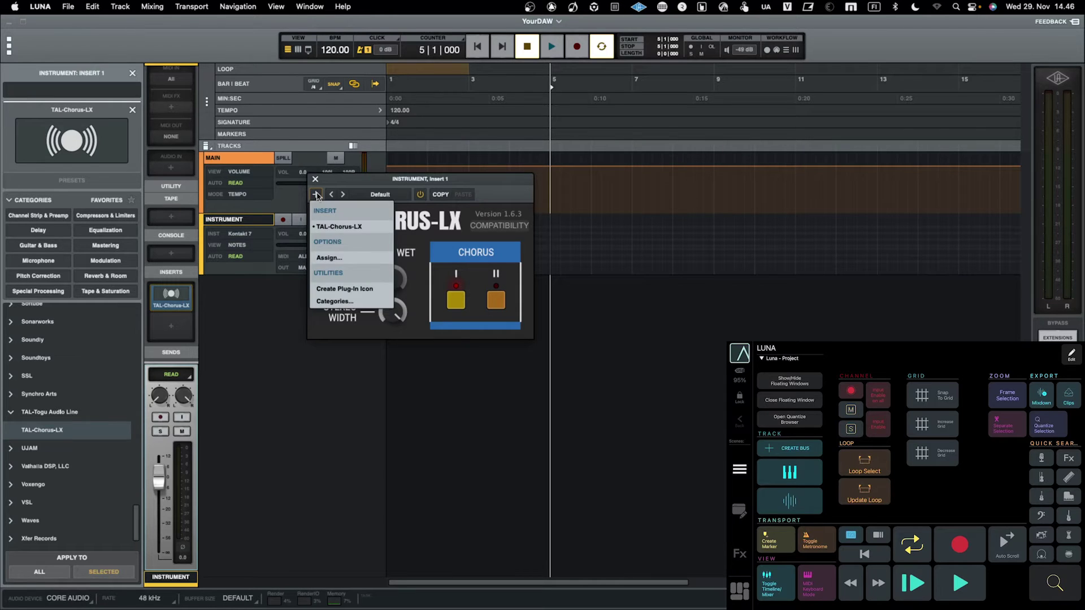
{"action": "left_click", "coordinate": [341, 292]}
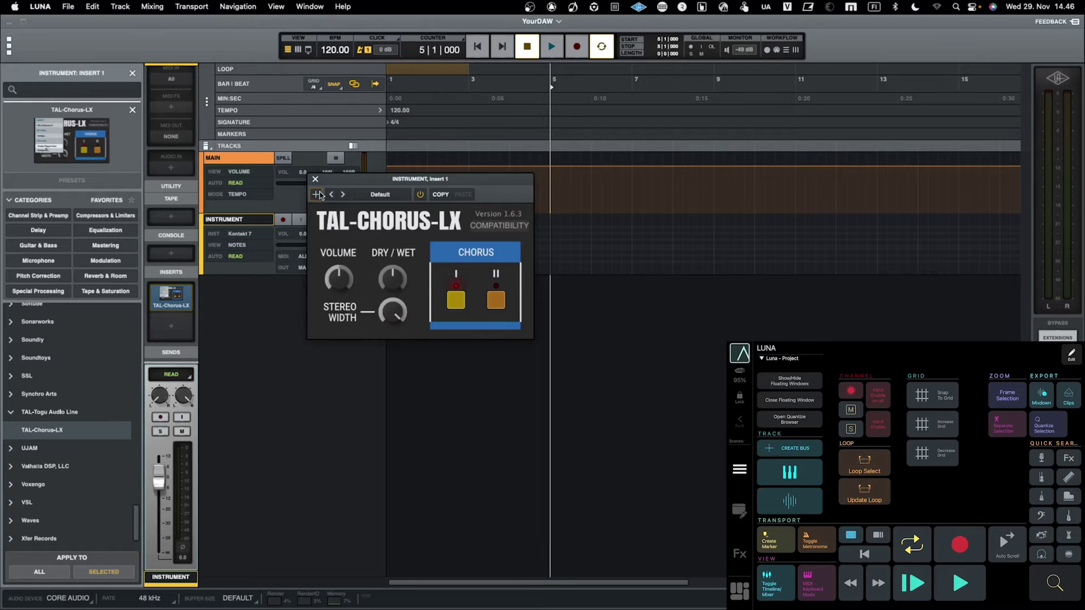
{"action": "left_click", "coordinate": [316, 194]}
{"action": "left_click", "coordinate": [334, 288]}
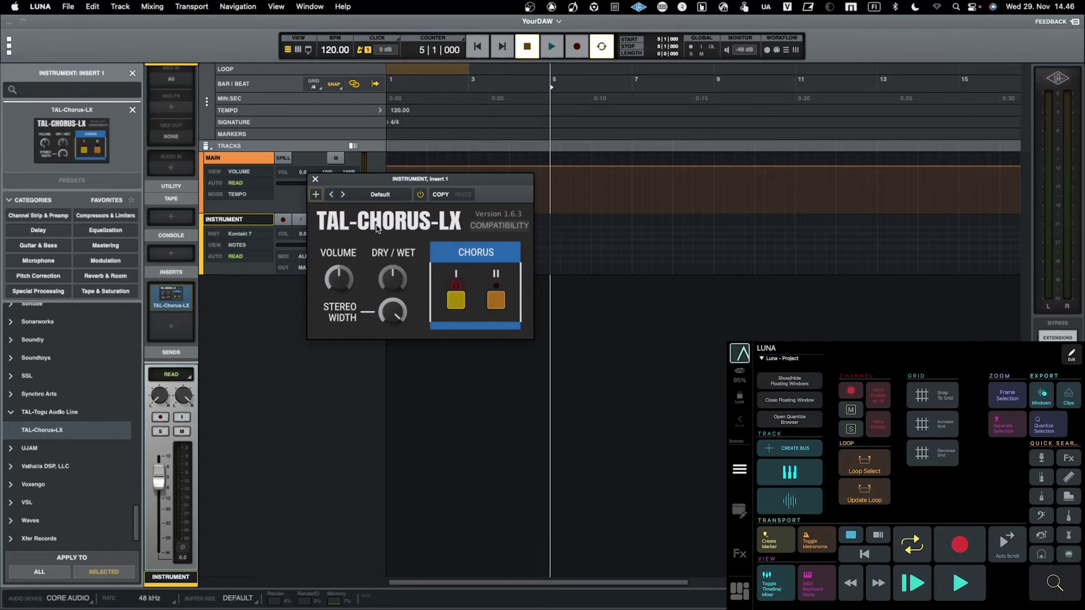
{"action": "left_click_drag", "start_coordinate": [377, 179], "coordinate": [359, 177]}
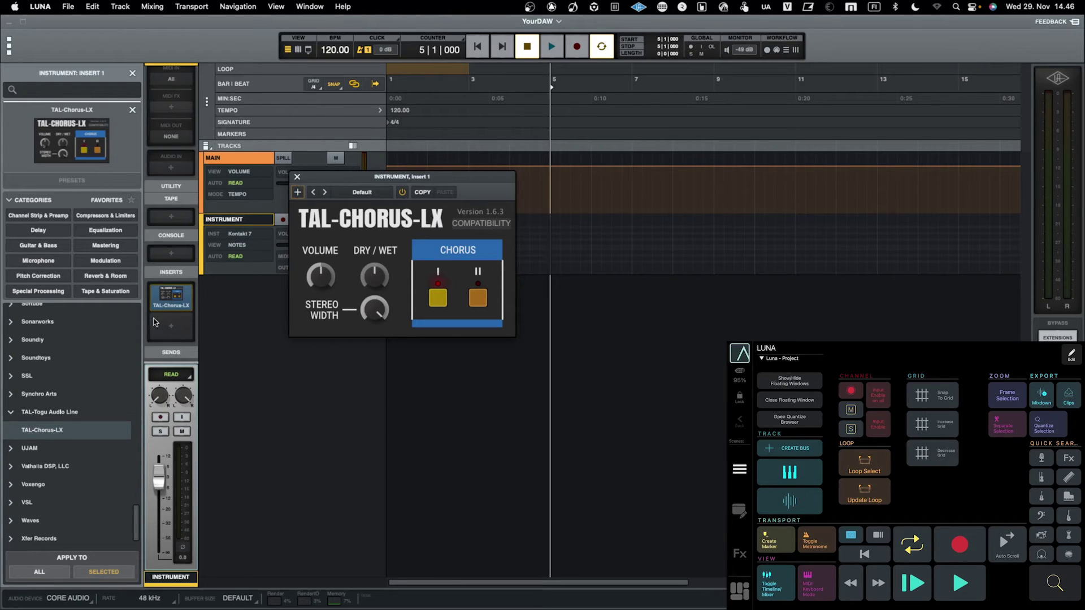
Look at the TAL-Chorus-LX preset list, and close the plug-in window.
{"action": "left_click_drag", "start_coordinate": [343, 177], "coordinate": [336, 149]}
{"action": "left_click", "coordinate": [348, 164]}
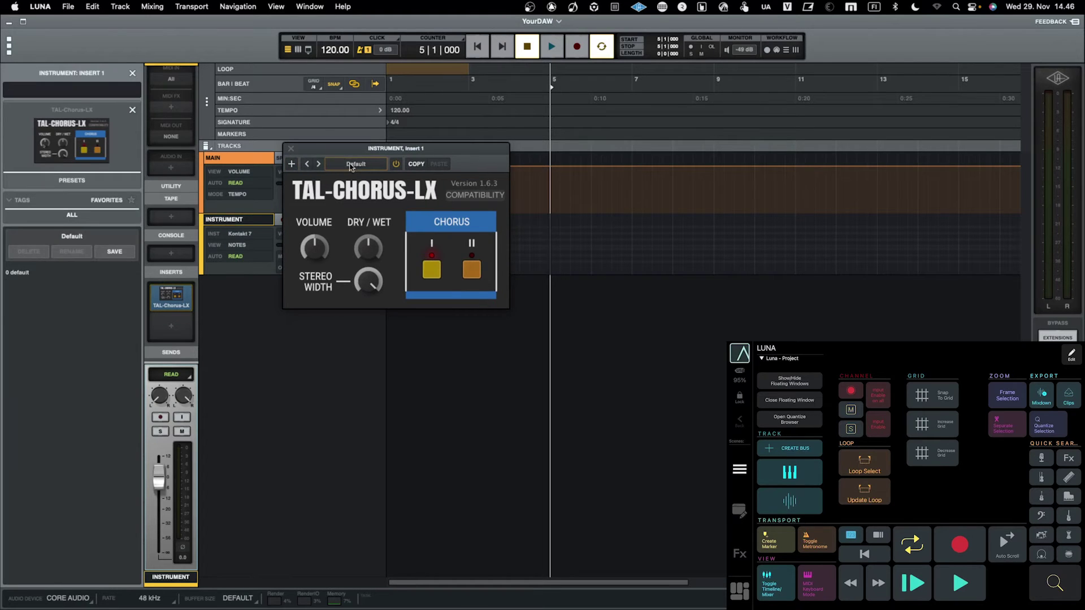
{"action": "left_click", "coordinate": [291, 148]}
Search for "harmoni" and insert Harmonics Analog Saturation Processor in the INSTRUMENT track's second insert slot.
{"action": "left_click", "coordinate": [173, 327]}
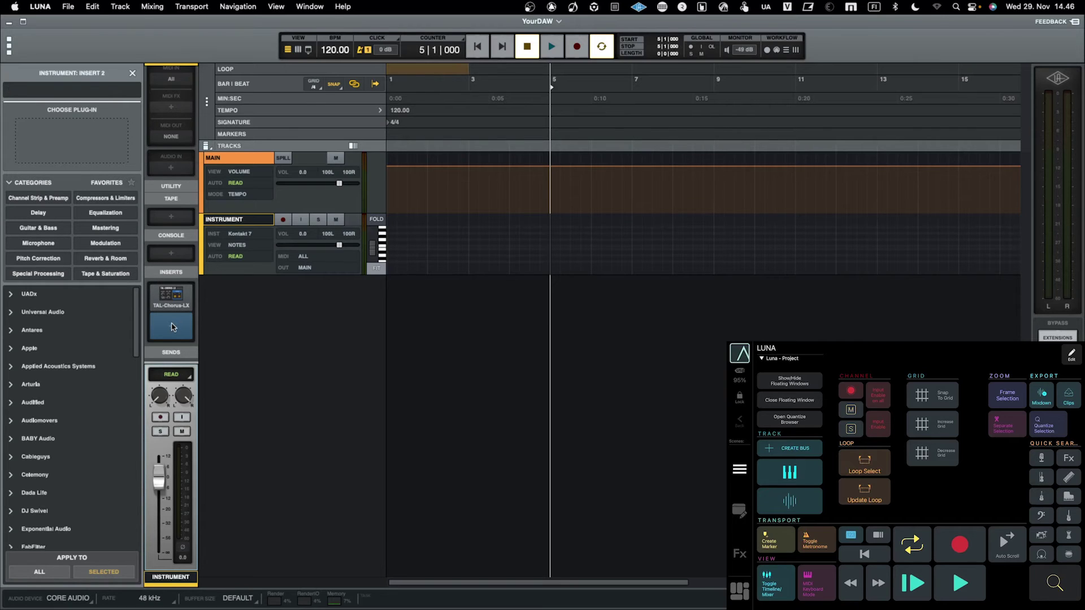
{"action": "type", "text": "Narmoni"}
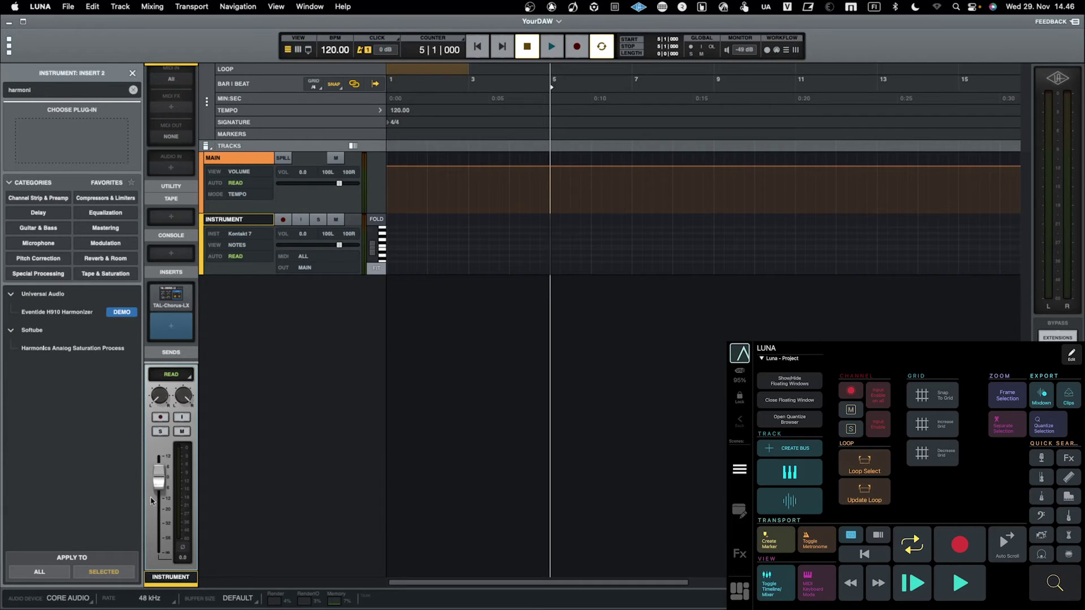
{"action": "left_click", "coordinate": [79, 349]}
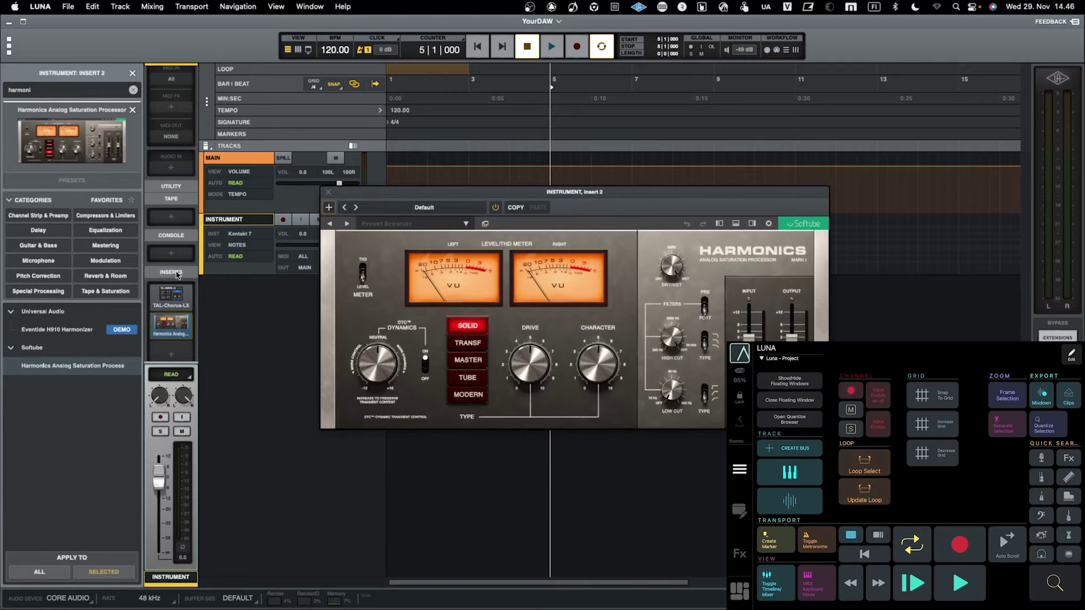
Load the 12 JC Bass Amp Simulator preset in Harmonics Analog Saturation Processor.
{"action": "left_click", "coordinate": [429, 208]}
{"action": "scroll", "coordinate": [55, 404], "scroll_direction": "down", "scroll_amount": 2}
{"action": "scroll", "coordinate": [55, 403], "scroll_direction": "down", "scroll_amount": 3}
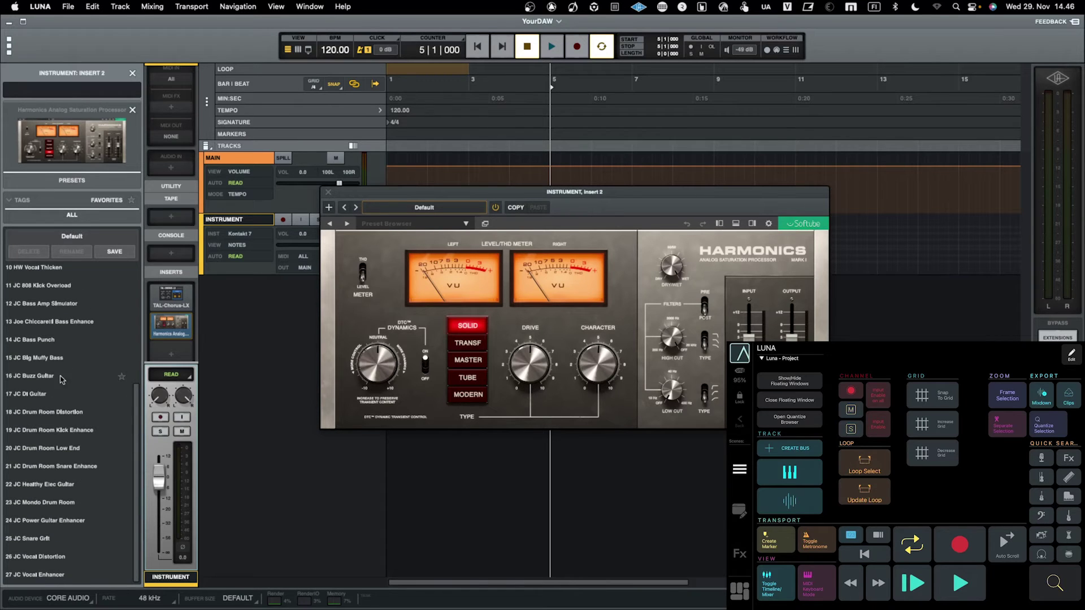
{"action": "scroll", "coordinate": [66, 345], "scroll_direction": "up", "scroll_amount": 2}
{"action": "left_click", "coordinate": [67, 335]}
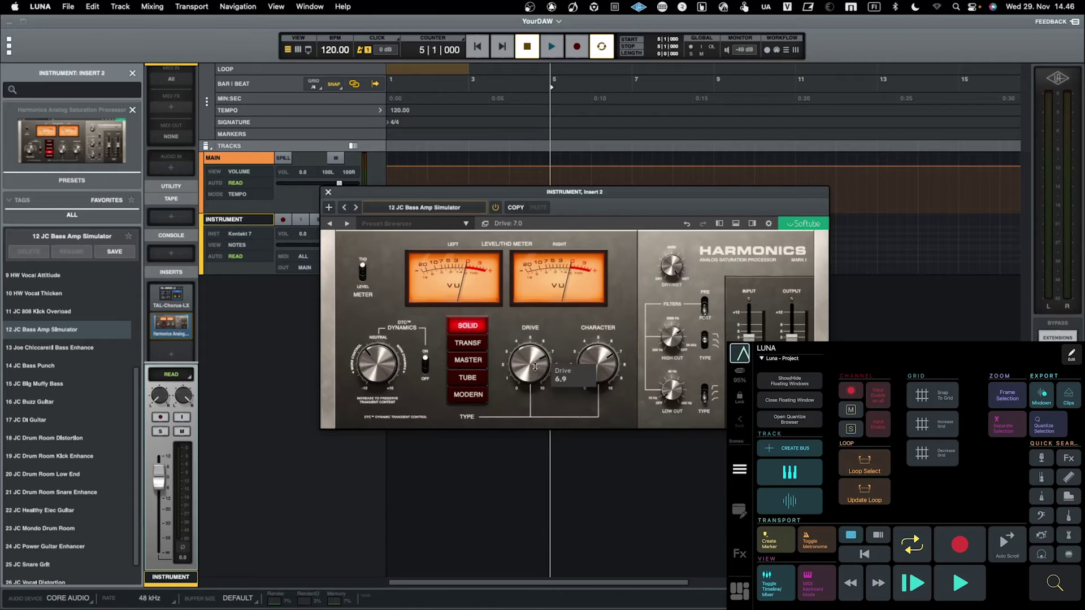
Set the Harmonics type to MASTER, adjust Character, and save the settings as a preset named 12 JC Bass Amp Simulator -PR.
{"action": "left_click", "coordinate": [480, 364]}
{"action": "left_click_drag", "start_coordinate": [598, 357], "coordinate": [601, 392]}
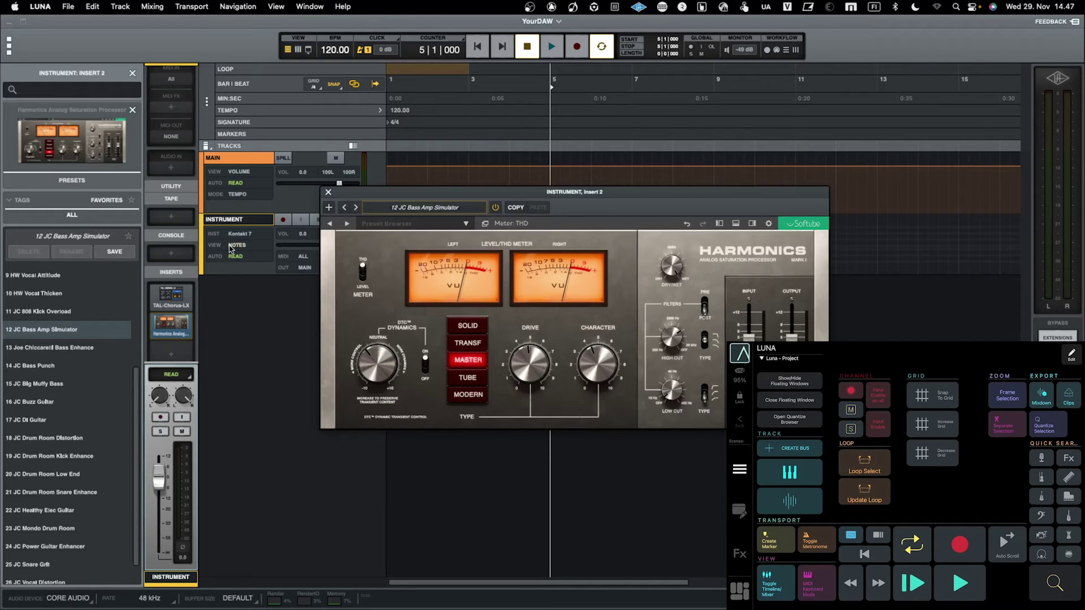
{"action": "left_click", "coordinate": [114, 252]}
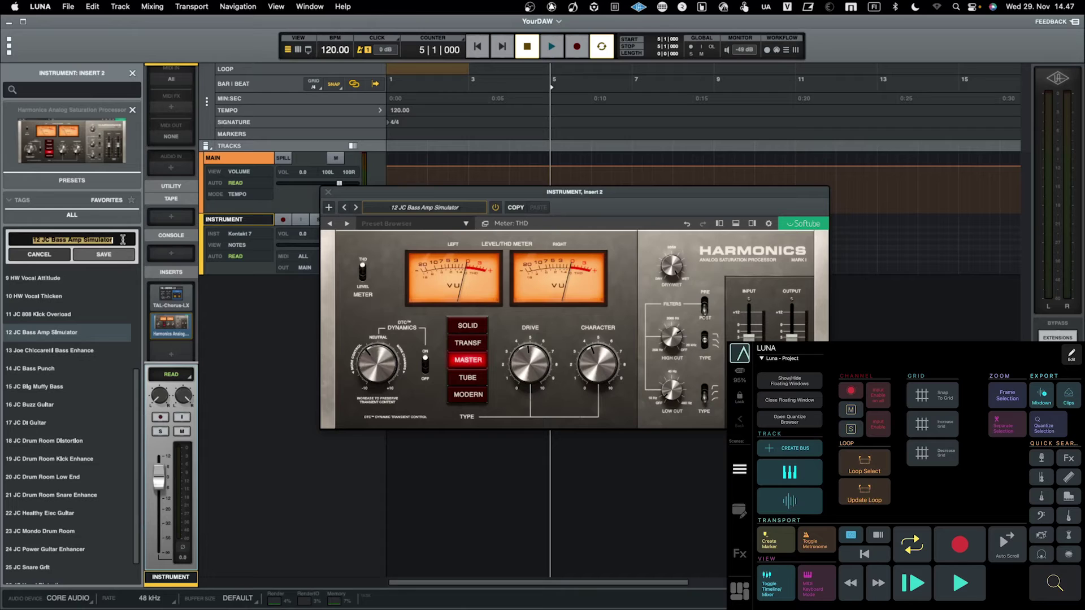
{"action": "left_click", "coordinate": [122, 240]}
{"action": "type", "text": "-PR"}
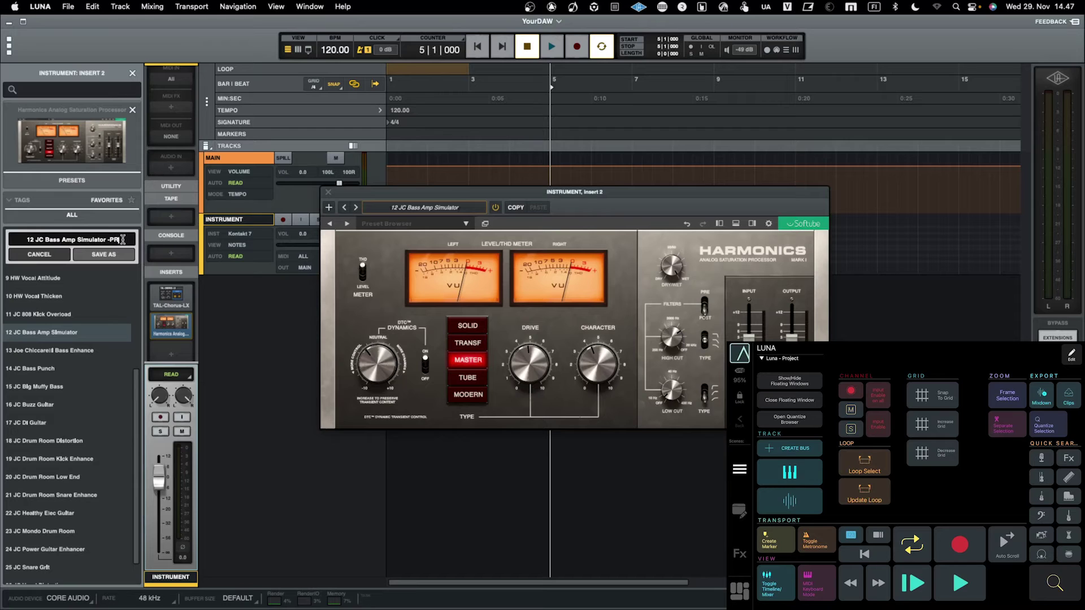
{"action": "key", "text": "Return"}
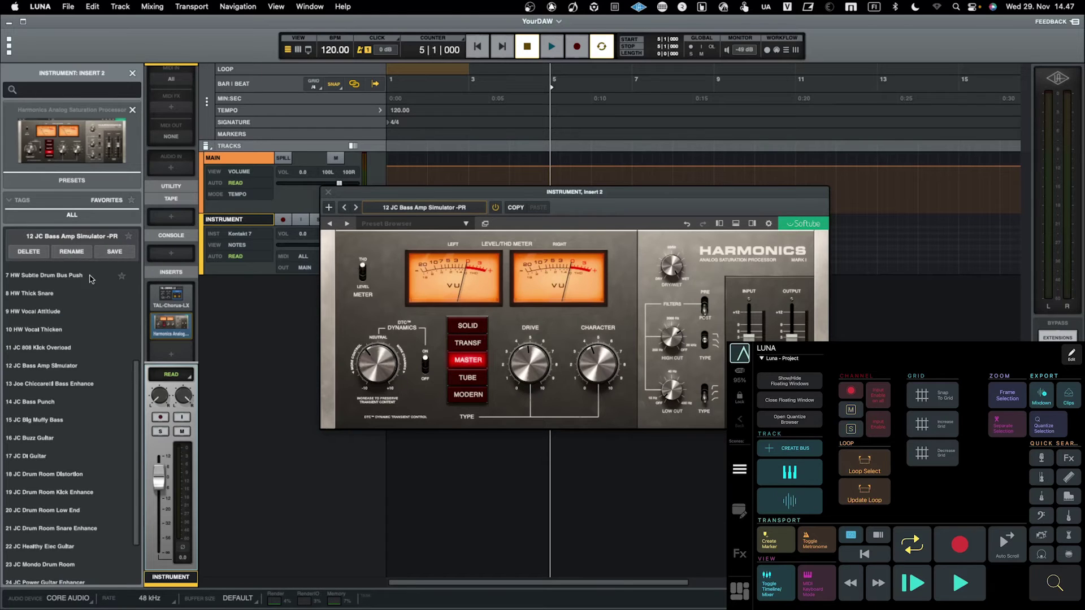
Show the contents of the User folder in the Harmonics preset list.
{"action": "scroll", "coordinate": [91, 278], "scroll_direction": "up", "scroll_amount": 5}
{"action": "left_click", "coordinate": [9, 273]}
{"action": "left_click", "coordinate": [9, 274]}
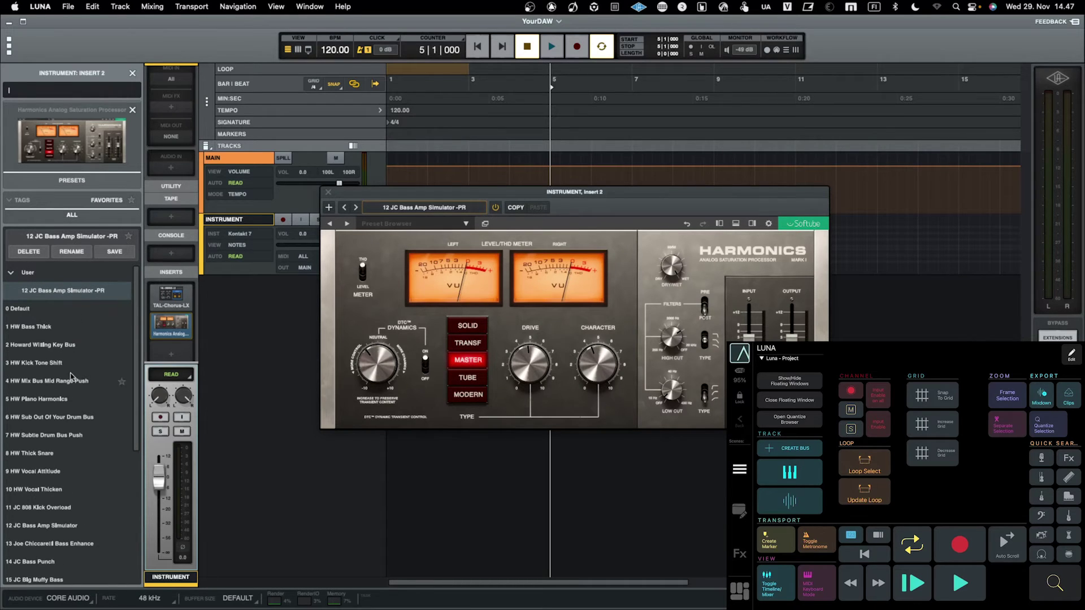
Load the 16 JC Buzz Guitar preset and mark it as a favorite, checking it with the favorites filter before showing all presets again.
{"action": "scroll", "coordinate": [70, 355], "scroll_direction": "down", "scroll_amount": 5}
{"action": "left_click", "coordinate": [72, 375]}
{"action": "left_click", "coordinate": [121, 377]}
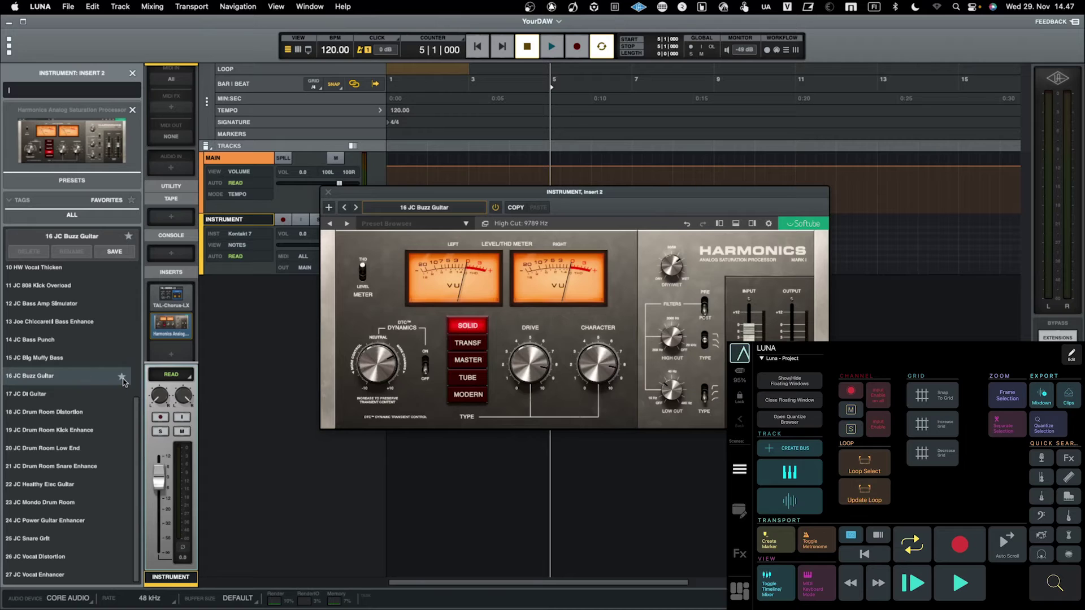
{"action": "left_click", "coordinate": [113, 204]}
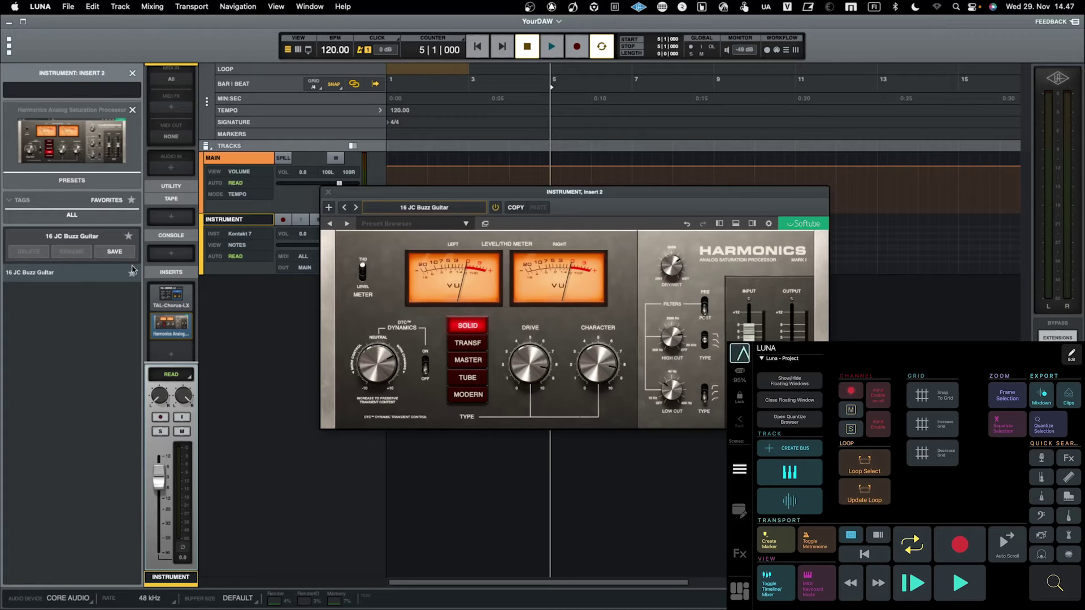
{"action": "left_click", "coordinate": [113, 204]}
Recall the 12 JC Bass Amp Simulator -PR user preset and close the Harmonics window.
{"action": "left_click", "coordinate": [69, 294]}
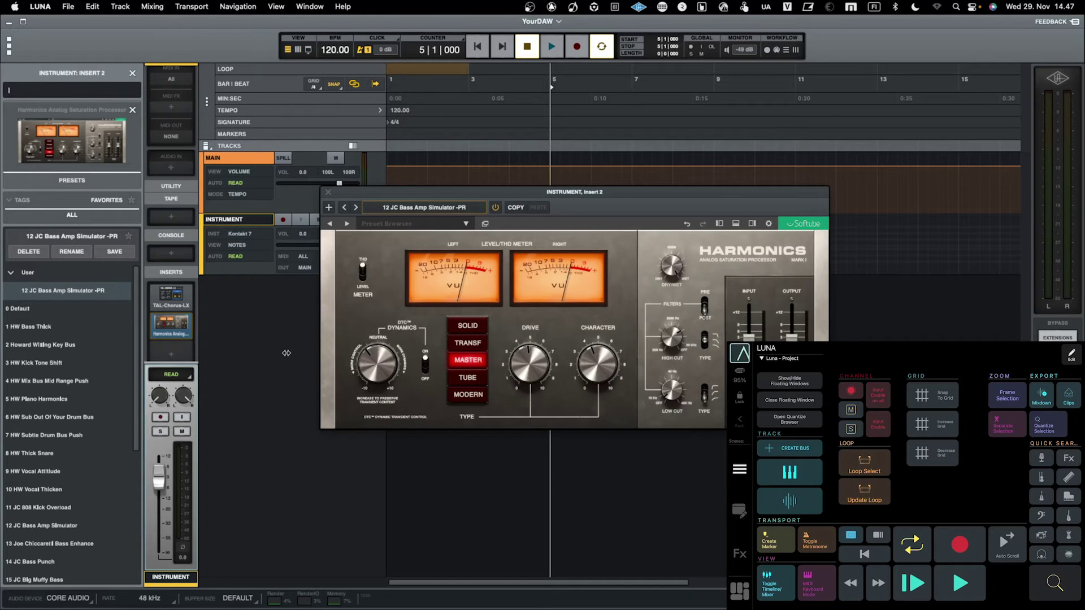
{"action": "left_click", "coordinate": [328, 193]}
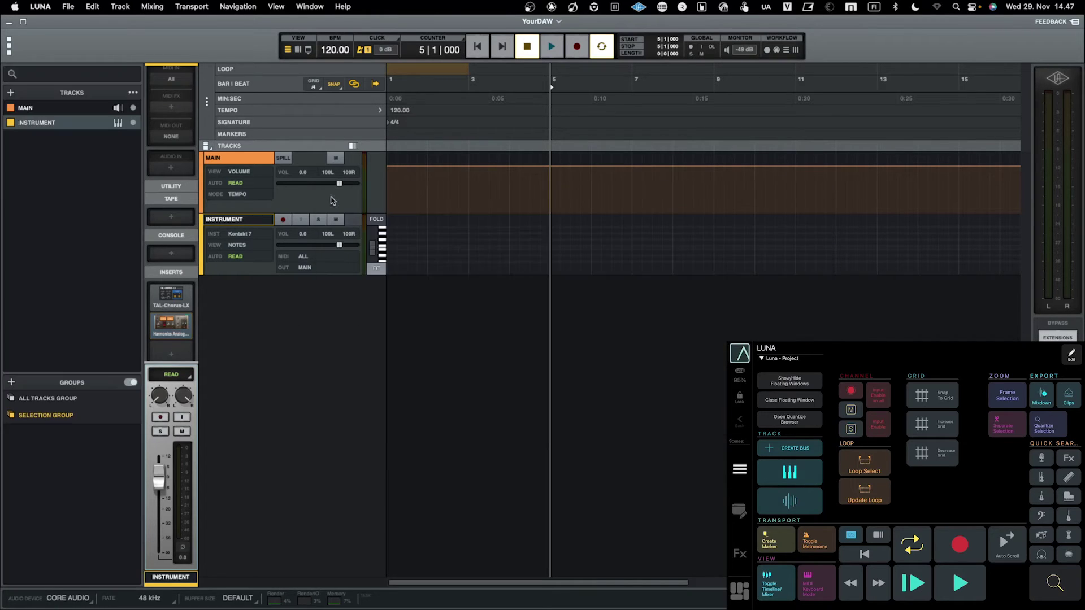
Insert FabFilter Pro-Q 3 in the INSTRUMENT track's third insert slot and close its window.
{"action": "scroll", "coordinate": [174, 292], "scroll_direction": "down", "scroll_amount": 5}
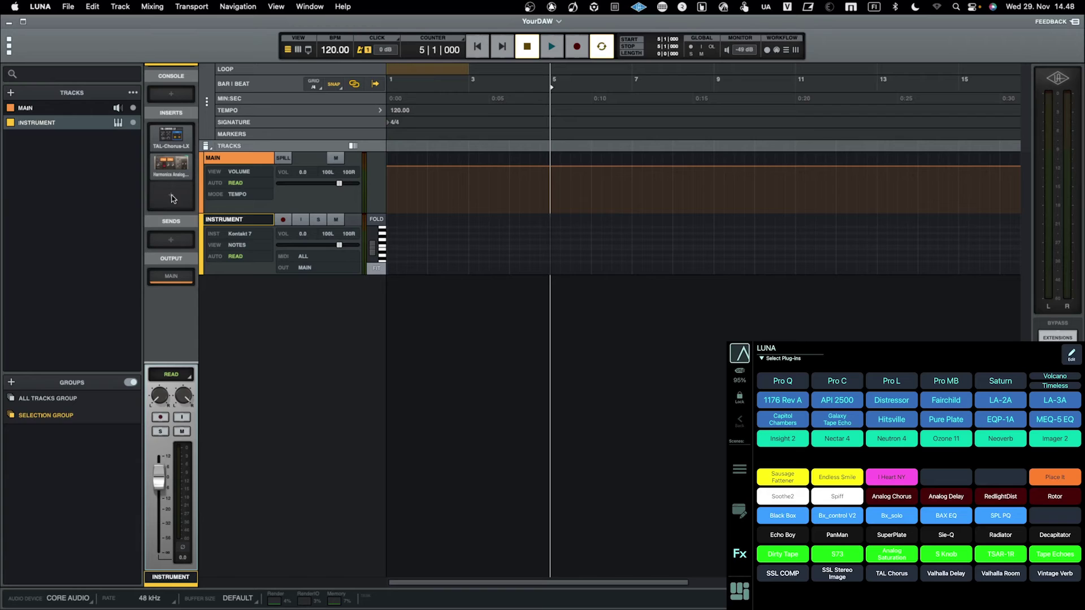
{"action": "left_click", "coordinate": [169, 199]}
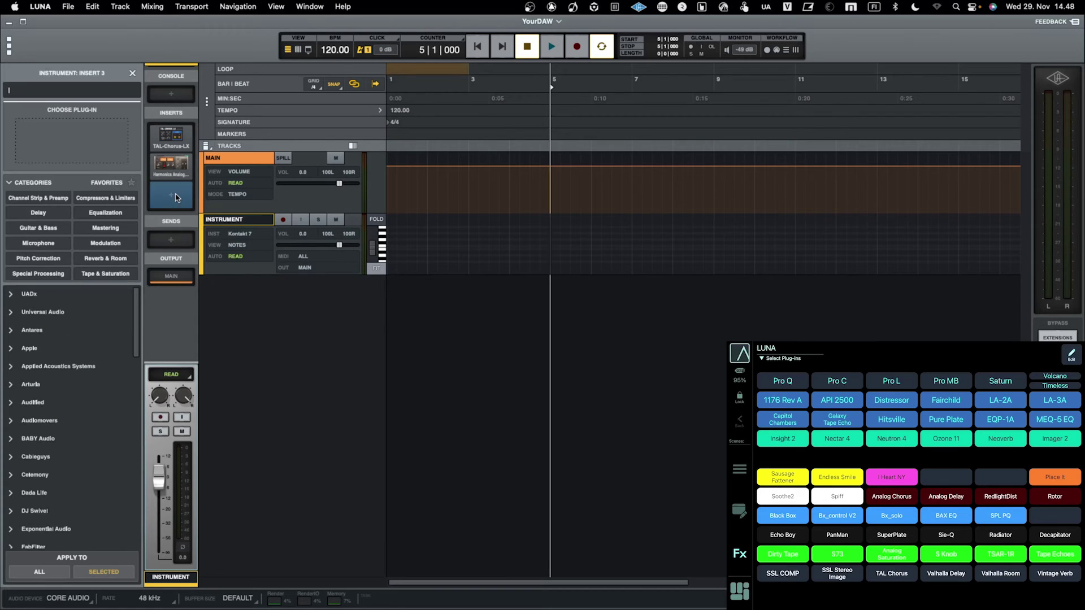
{"action": "left_click", "coordinate": [171, 198]}
{"action": "left_click", "coordinate": [171, 198]}
{"action": "left_click", "coordinate": [173, 198]}
{"action": "left_click", "coordinate": [172, 197]}
{"action": "type", "text": "Pro-Q"}
{"action": "key", "text": "Return"}
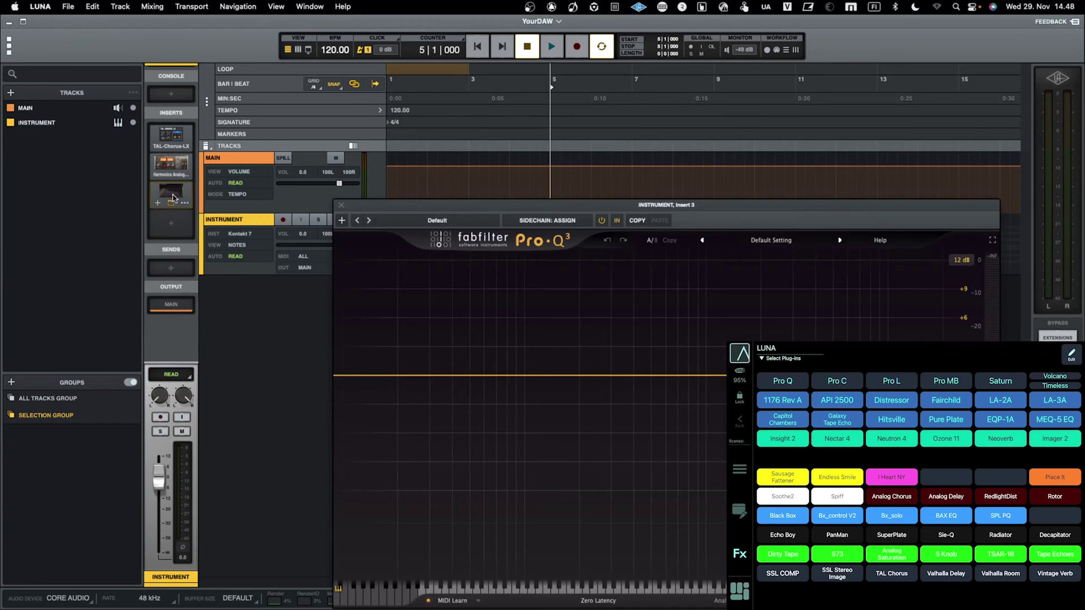
{"action": "left_click_drag", "start_coordinate": [404, 205], "coordinate": [355, 95]}
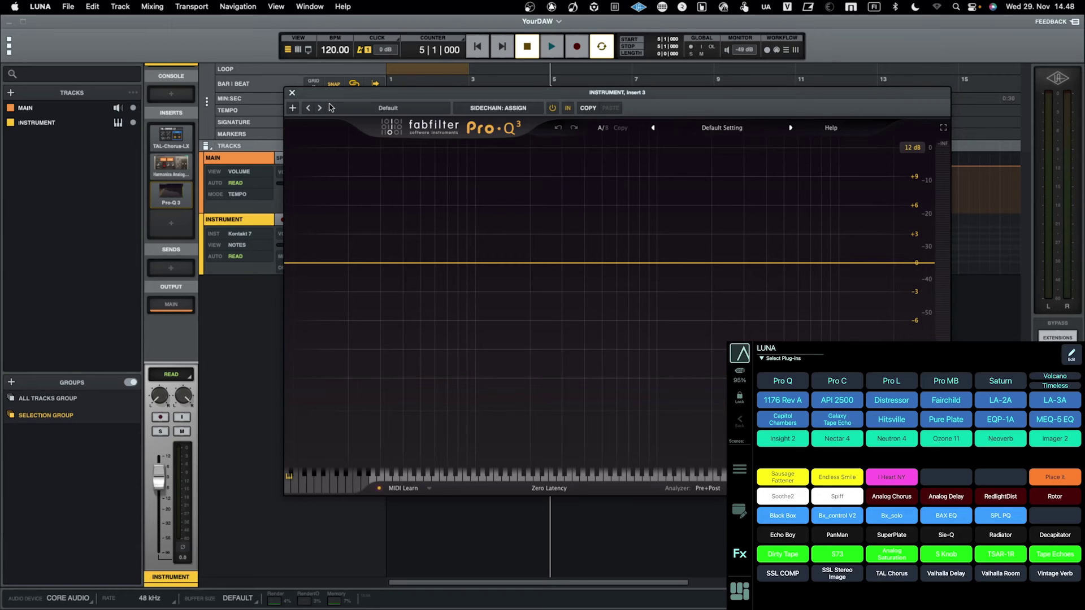
{"action": "left_click", "coordinate": [292, 93]}
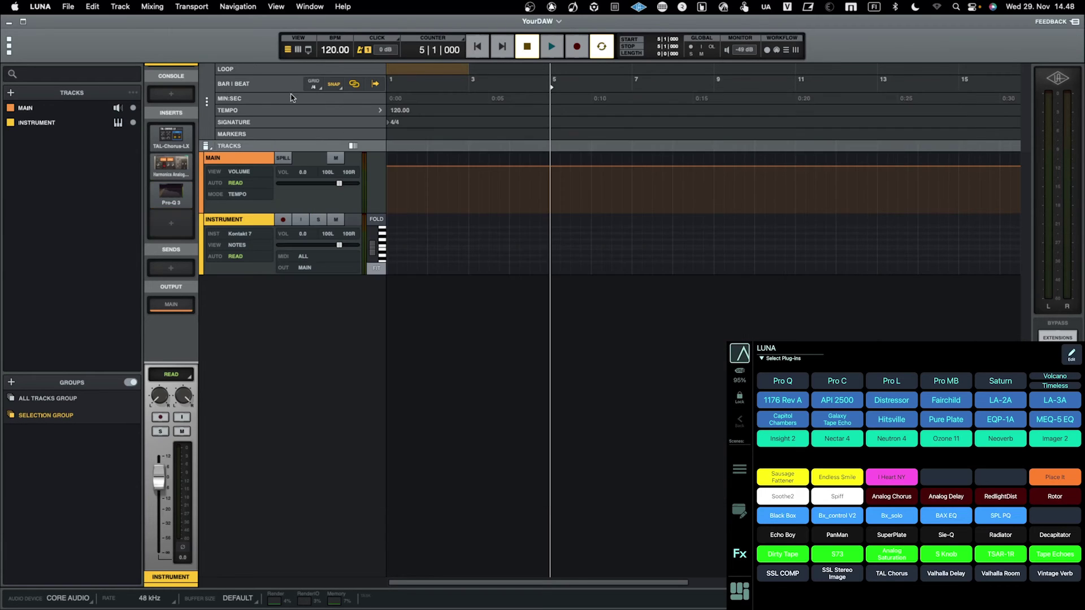
Insert the I Heart NY compressor in the INSTRUMENT track's fourth insert slot and close its window.
{"action": "left_click", "coordinate": [172, 224]}
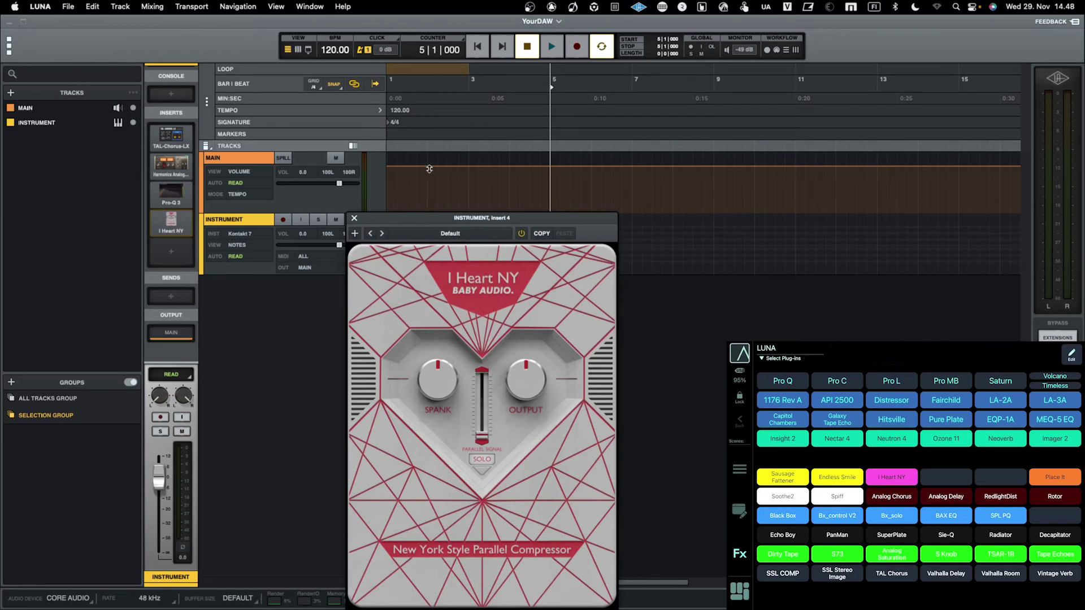
{"action": "left_click_drag", "start_coordinate": [425, 218], "coordinate": [415, 147]}
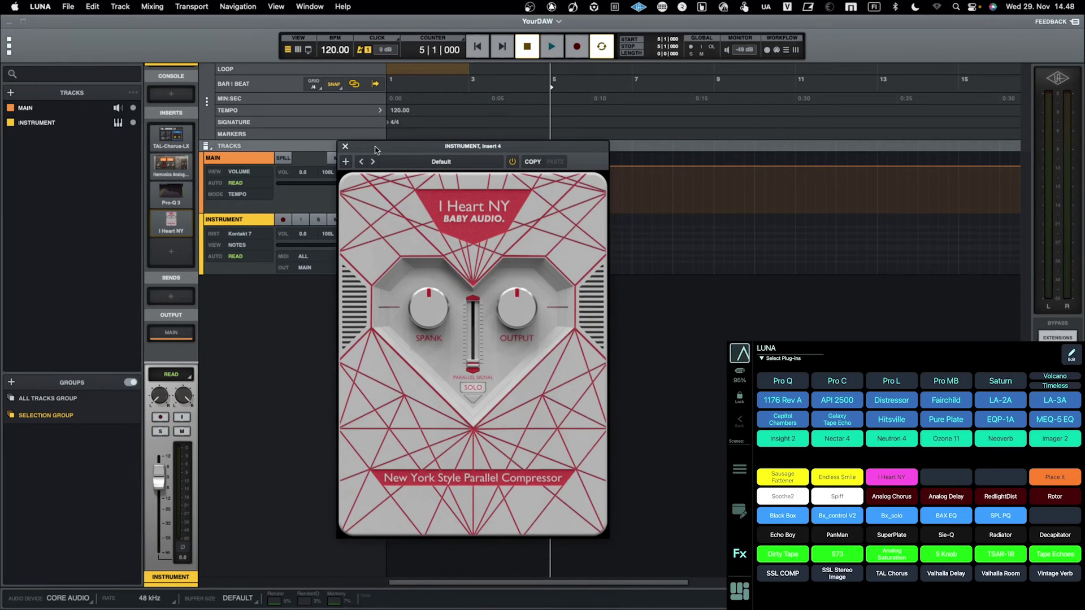
{"action": "left_click", "coordinate": [345, 147]}
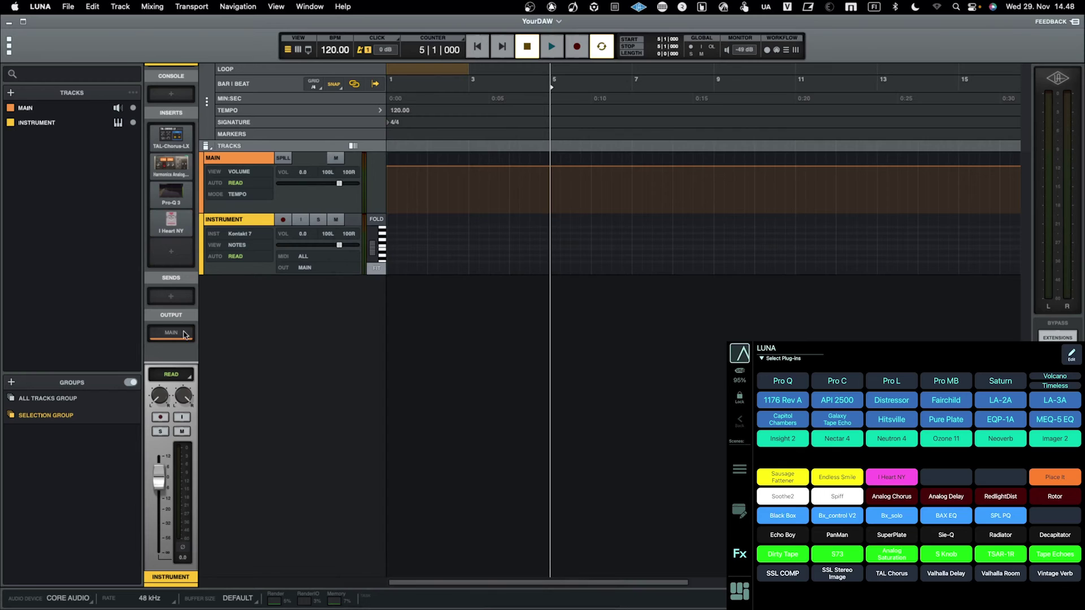
Insert the bx_solo plug-in in the INSTRUMENT track's fifth insert slot.
{"action": "left_click", "coordinate": [172, 252]}
{"action": "type", "text": "bx_solo"}
{"action": "key", "text": "Return"}
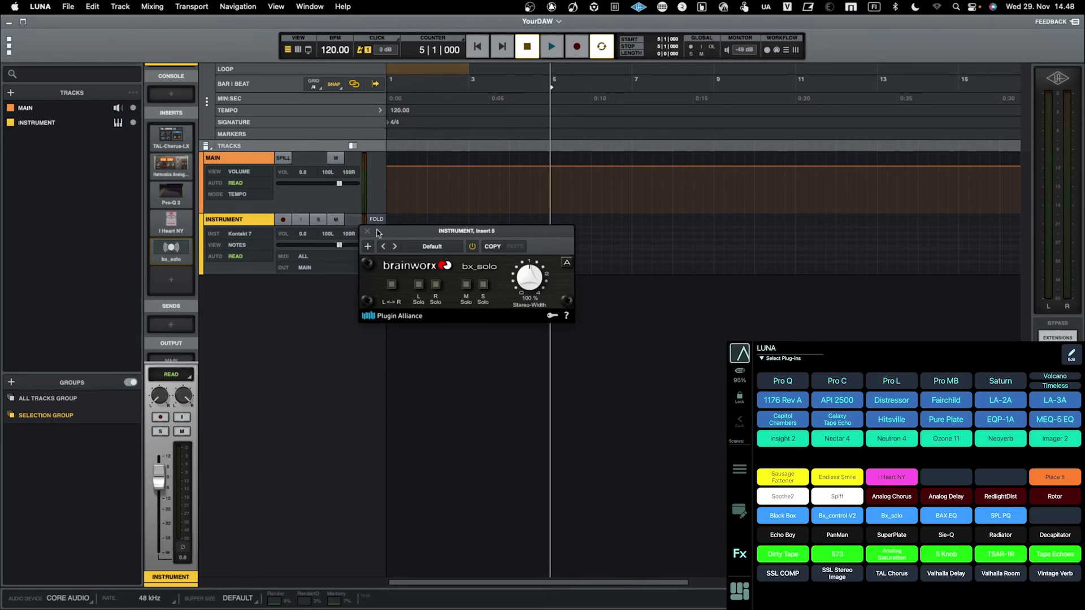
{"action": "left_click_drag", "start_coordinate": [417, 233], "coordinate": [388, 212]}
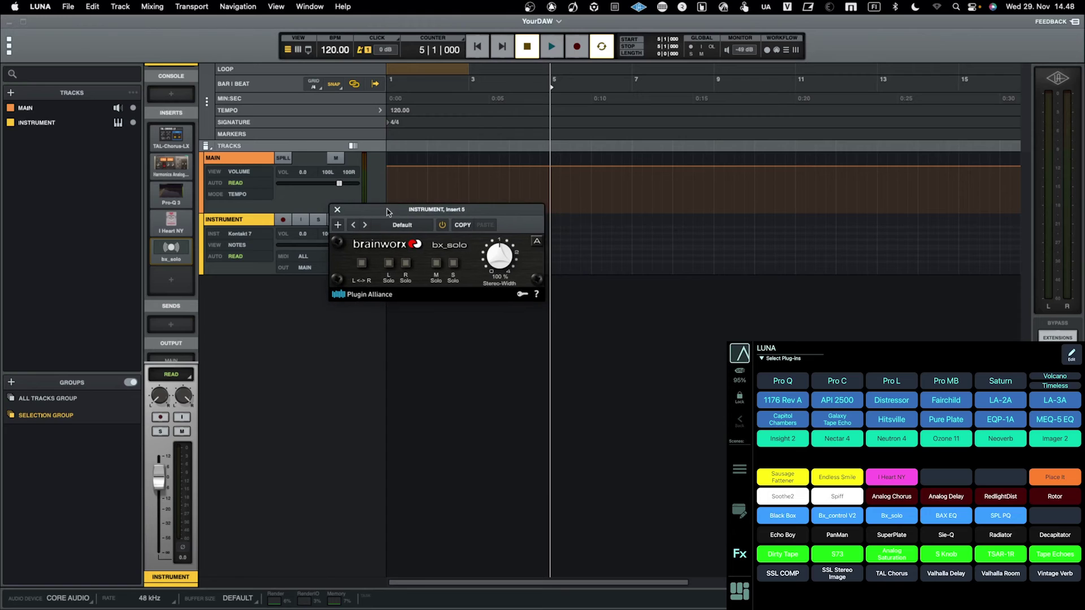
Create a plug-in icon for bx_solo.
{"action": "left_click", "coordinate": [337, 225]}
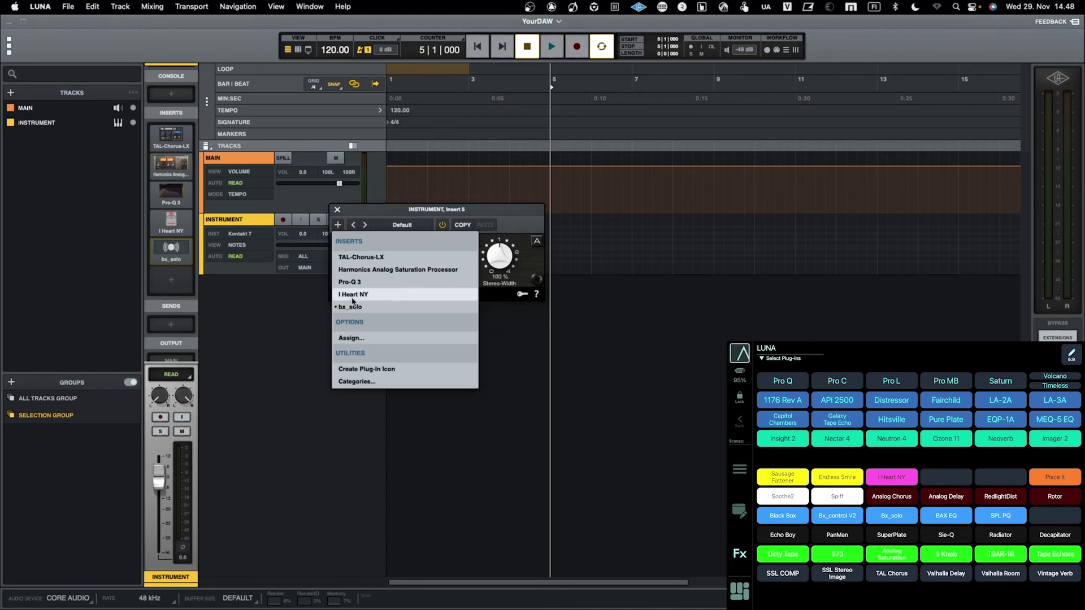
{"action": "left_click", "coordinate": [367, 369]}
{"action": "left_click_drag", "start_coordinate": [396, 213], "coordinate": [339, 251]}
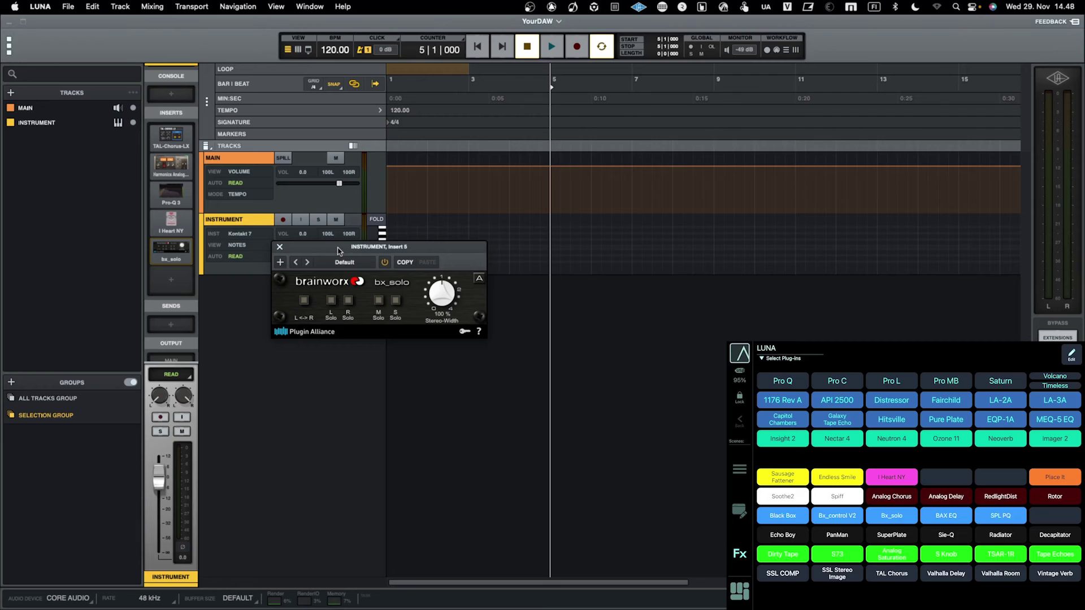
Insert the Rotor plug-in in the INSTRUMENT track's sixth insert slot.
{"action": "left_click", "coordinate": [172, 282]}
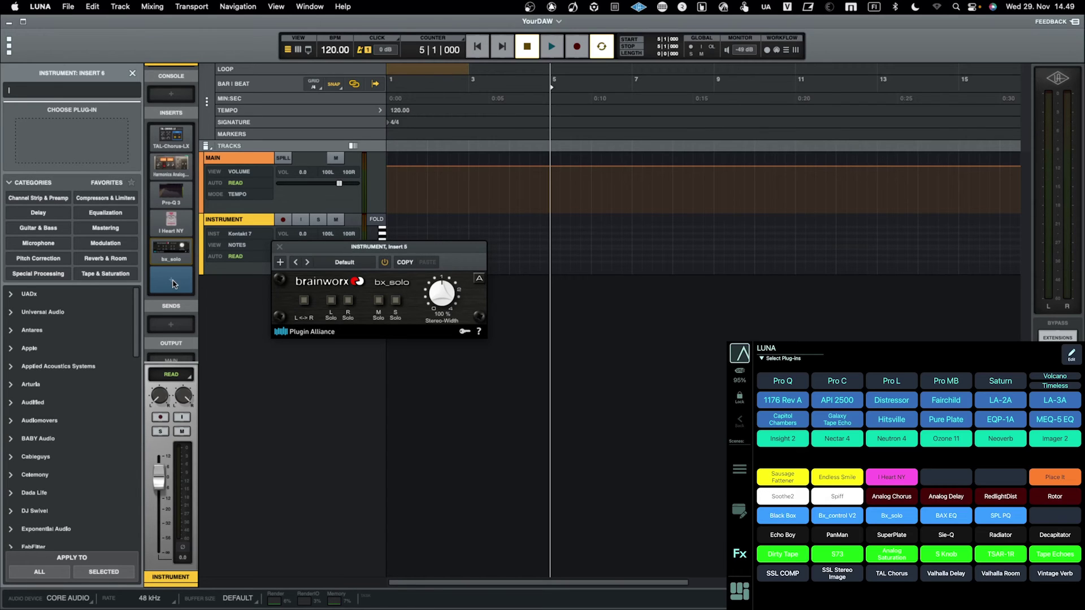
{"action": "left_click", "coordinate": [172, 283]}
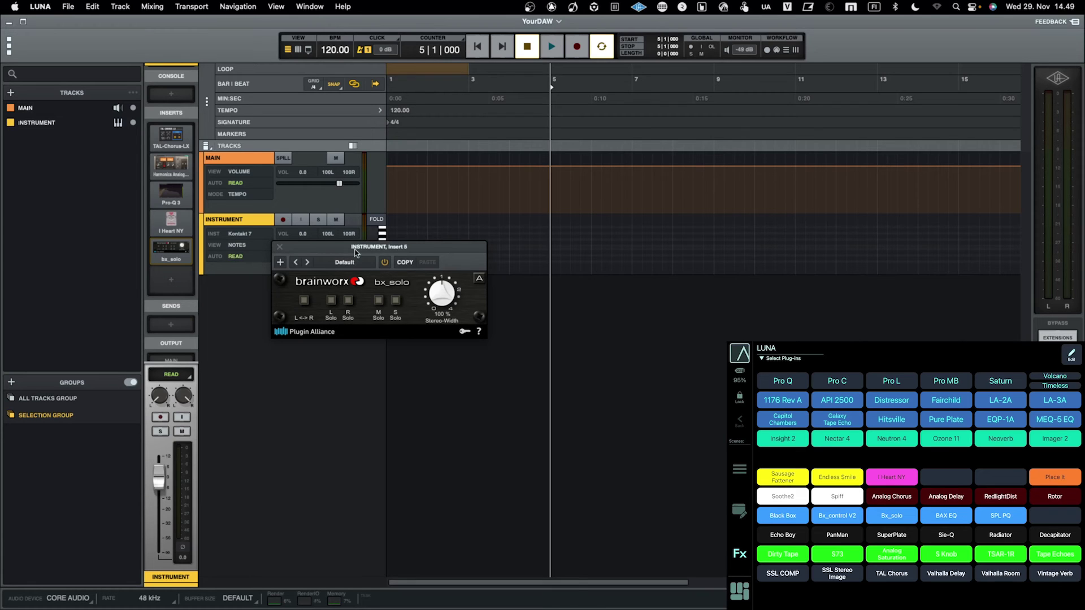
{"action": "left_click_drag", "start_coordinate": [351, 251], "coordinate": [388, 232]}
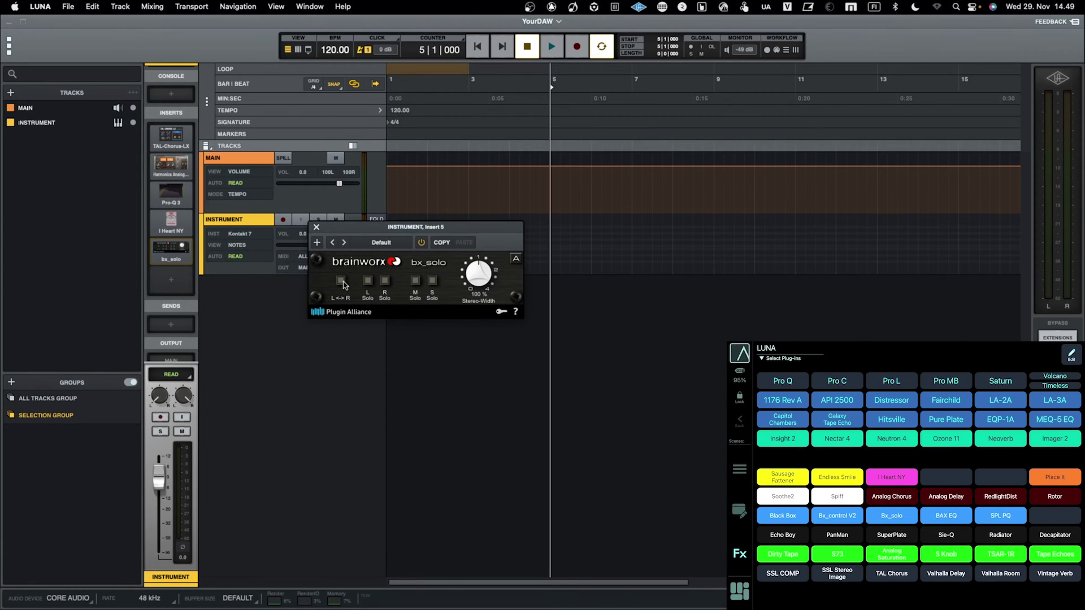
{"action": "scroll", "coordinate": [169, 274], "scroll_direction": "down", "scroll_amount": 3}
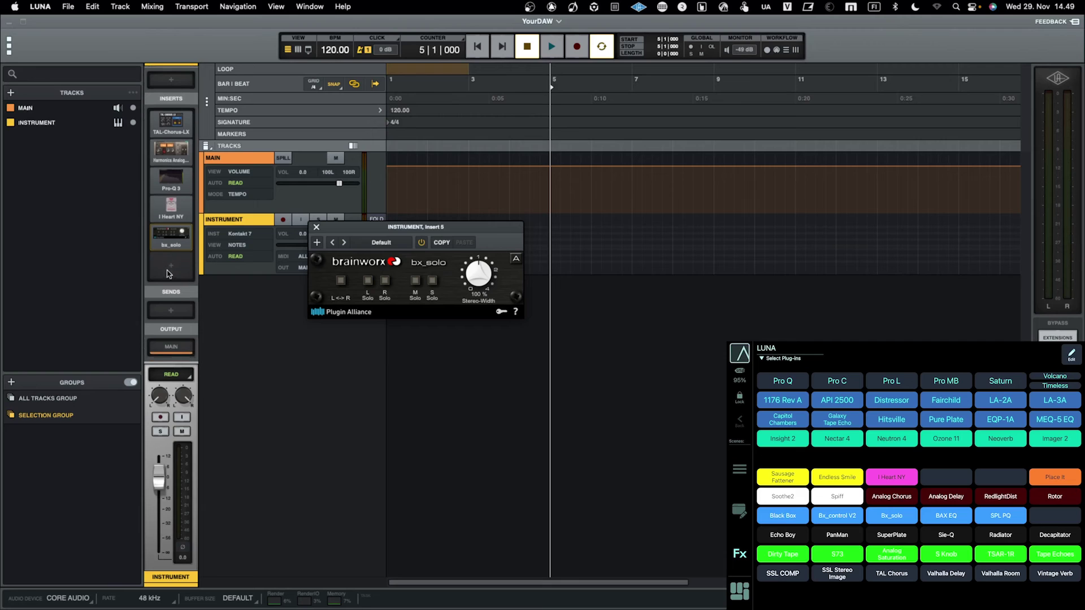
{"action": "left_click", "coordinate": [172, 255]}
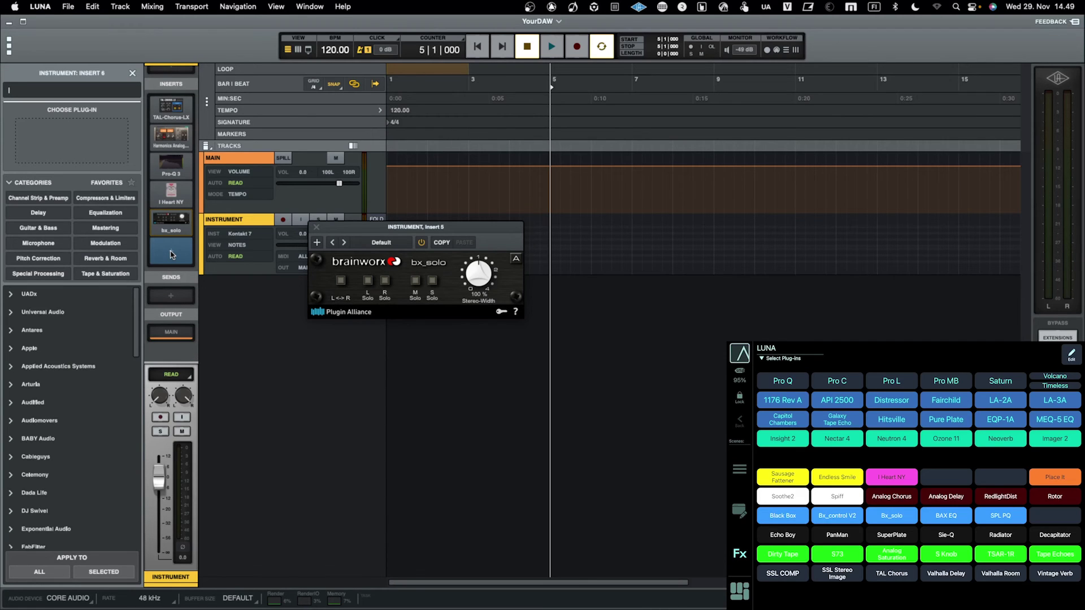
{"action": "type", "text": "Rotor"}
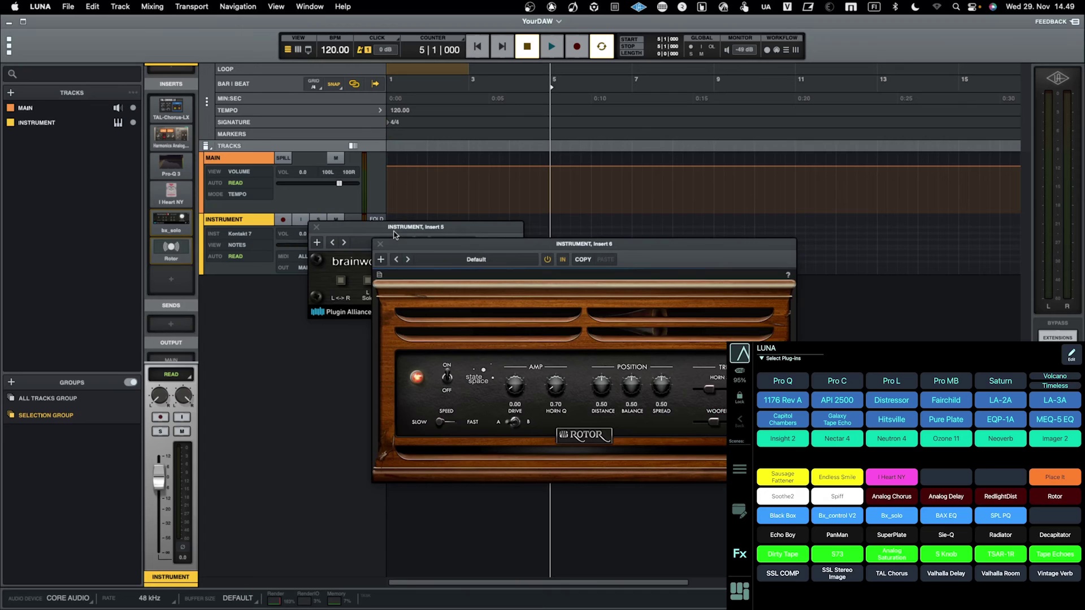
Create a plug-in icon for Rotor and close the Rotor and bx_solo windows.
{"action": "left_click_drag", "start_coordinate": [424, 235], "coordinate": [446, 164]}
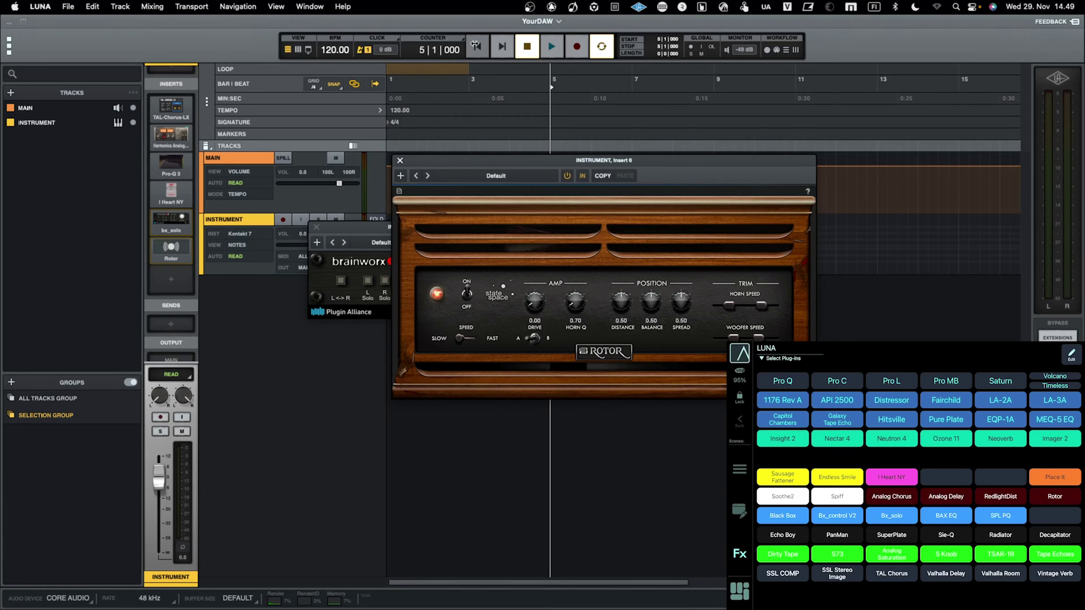
{"action": "left_click", "coordinate": [400, 176]}
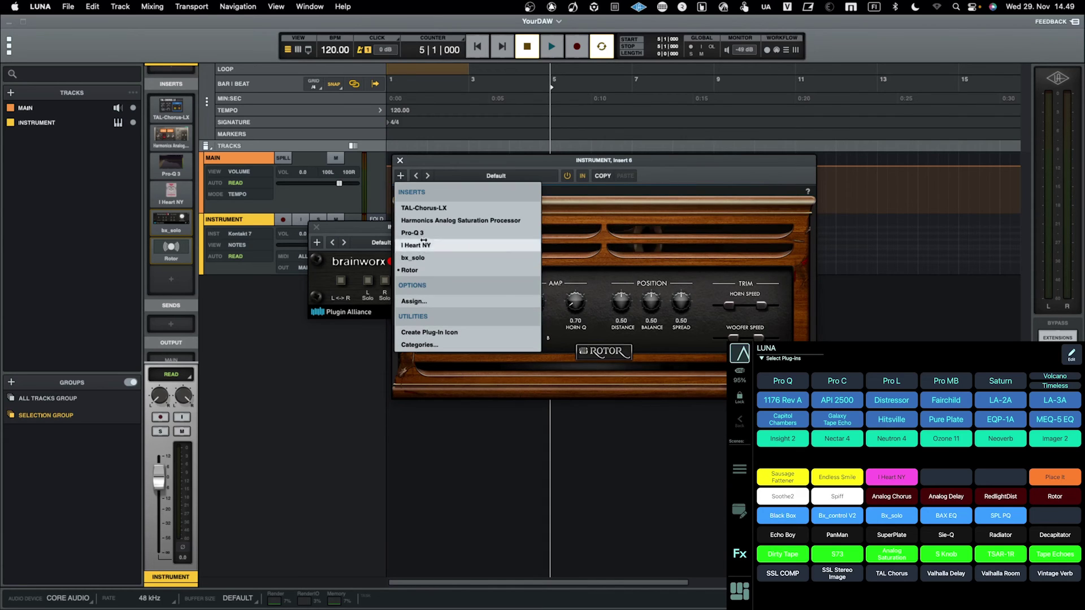
{"action": "left_click", "coordinate": [427, 332]}
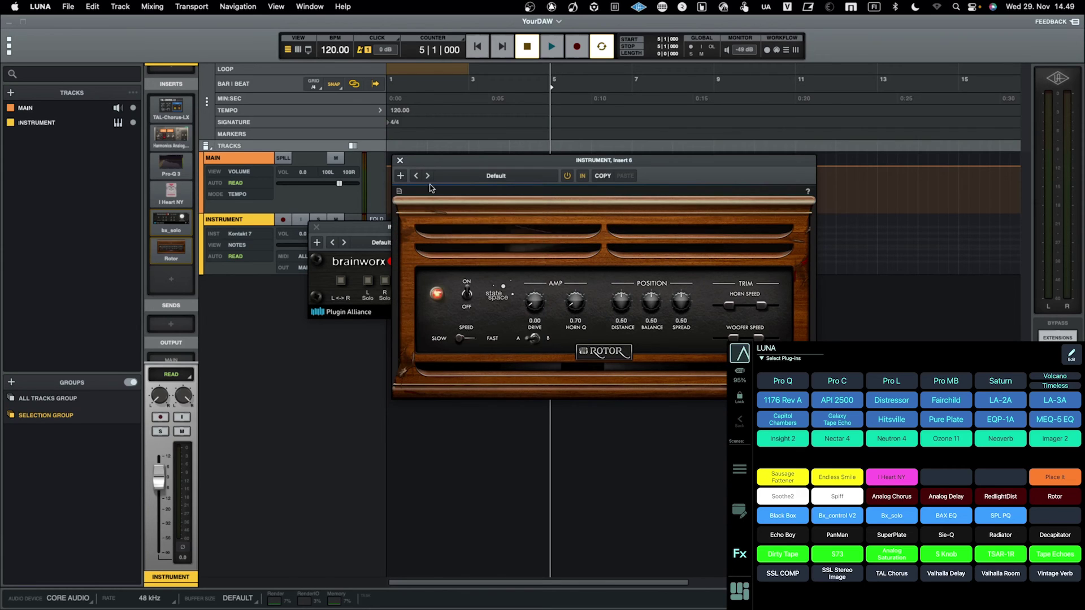
{"action": "left_click_drag", "start_coordinate": [401, 161], "coordinate": [386, 172]}
{"action": "left_click", "coordinate": [385, 171]}
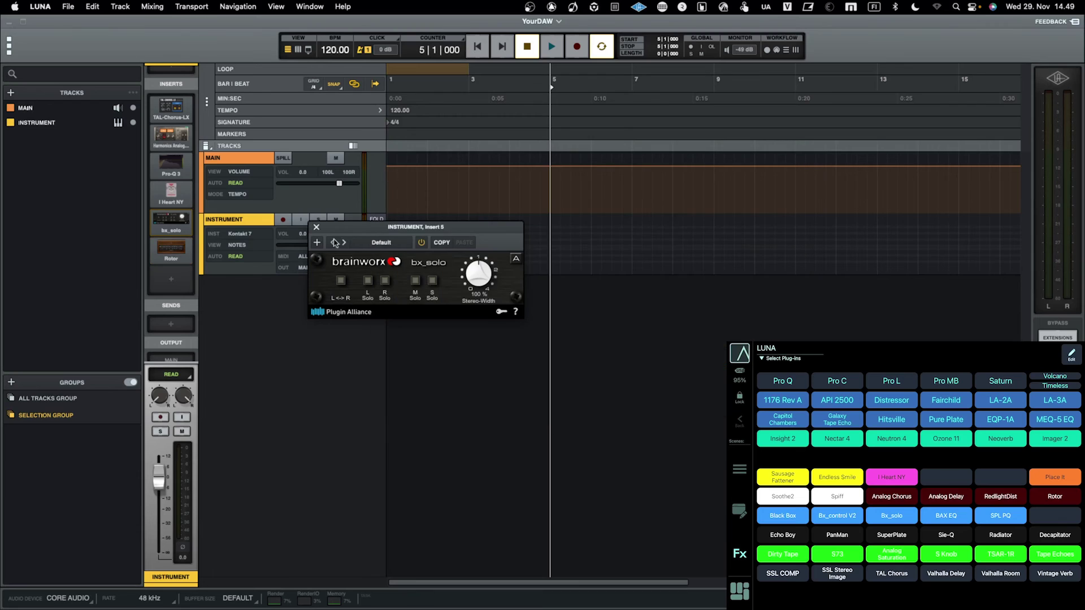
{"action": "left_click", "coordinate": [316, 227]}
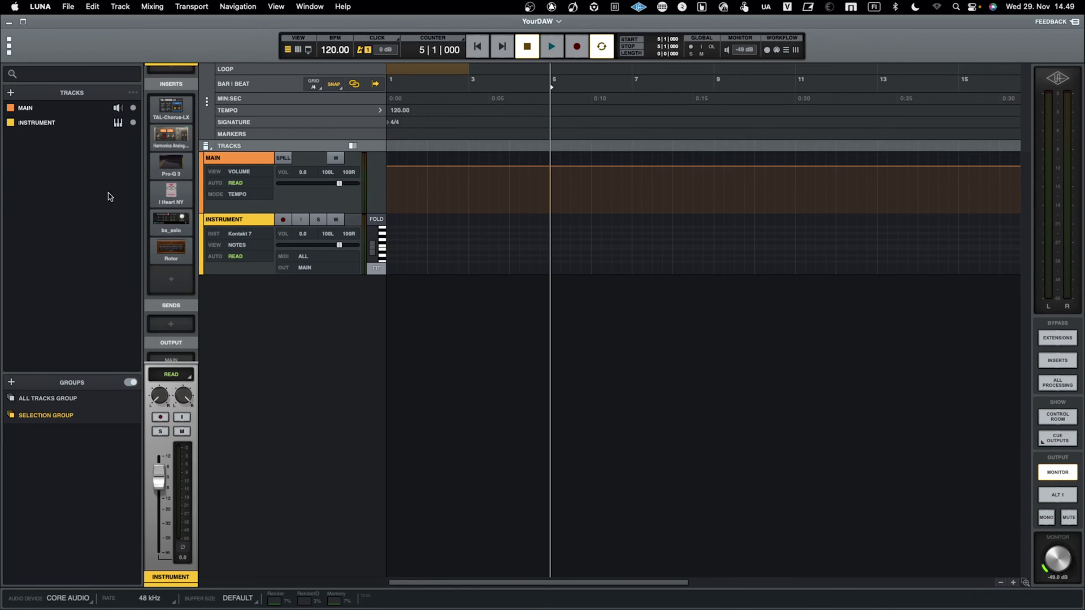
Open the INSTRUMENT track's Kontakt 7 window, view its saved presets in the preset browser, and close it.
{"action": "scroll", "coordinate": [168, 166], "scroll_direction": "up", "scroll_amount": 3}
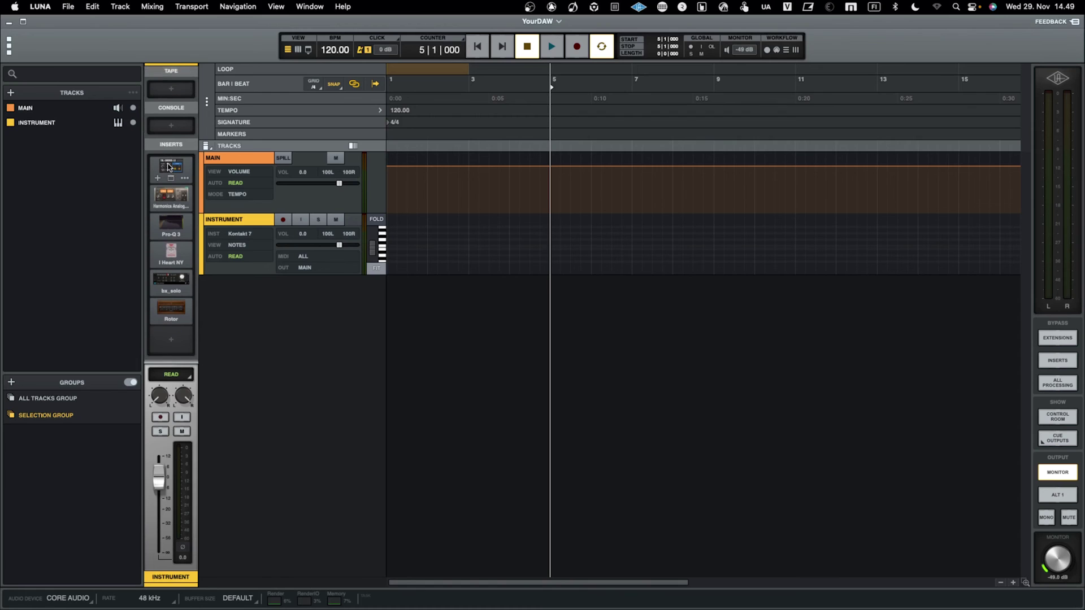
{"action": "scroll", "coordinate": [168, 177], "scroll_direction": "up", "scroll_amount": 5}
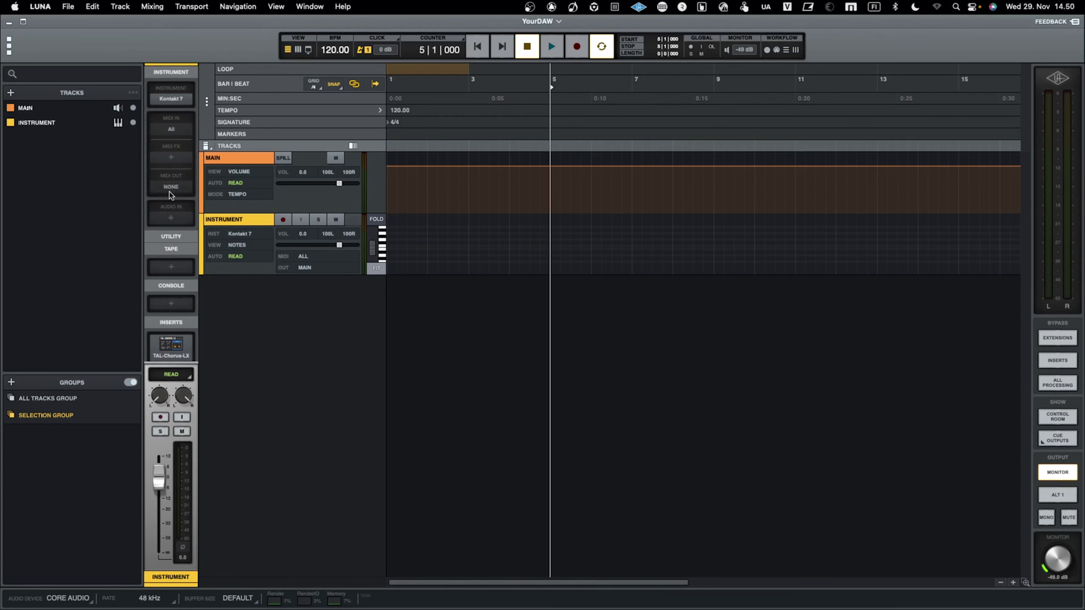
{"action": "mouse_move", "coordinate": [170, 104]}
{"action": "left_click", "coordinate": [171, 100]}
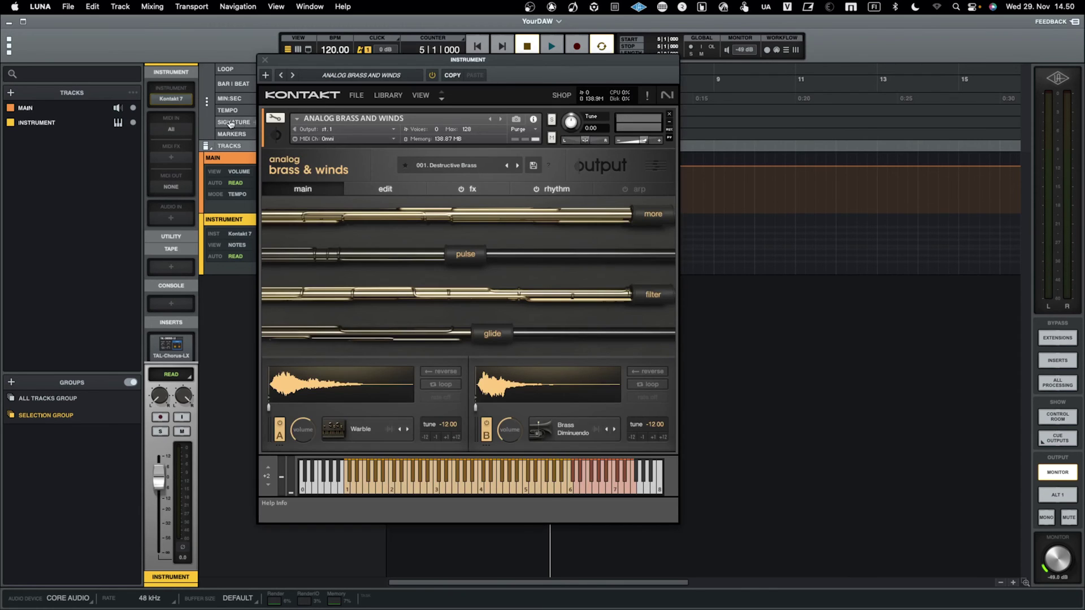
{"action": "left_click", "coordinate": [373, 76]}
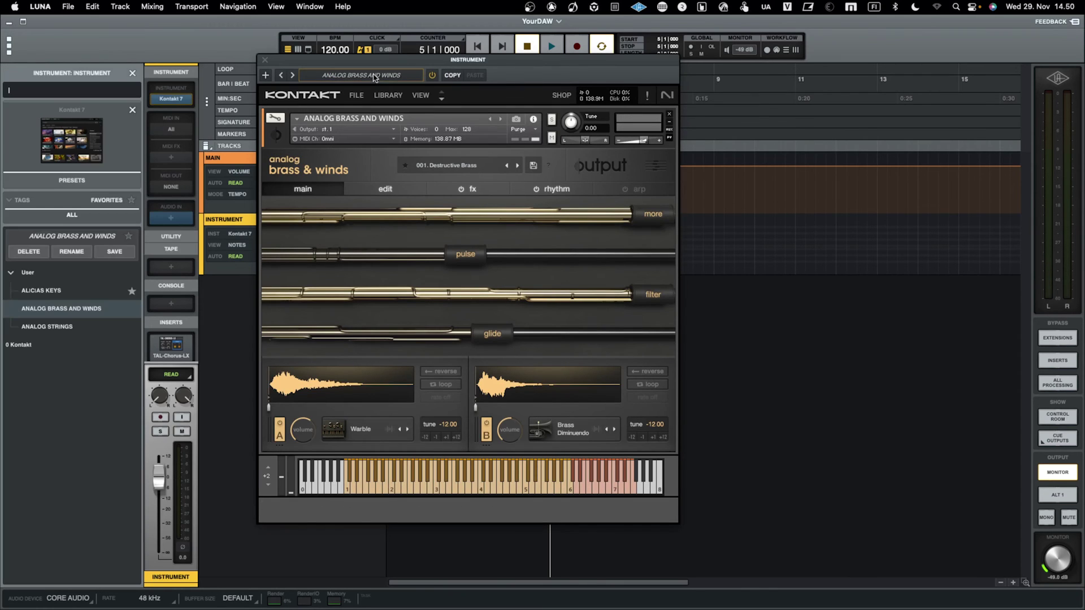
{"action": "left_click", "coordinate": [265, 59]}
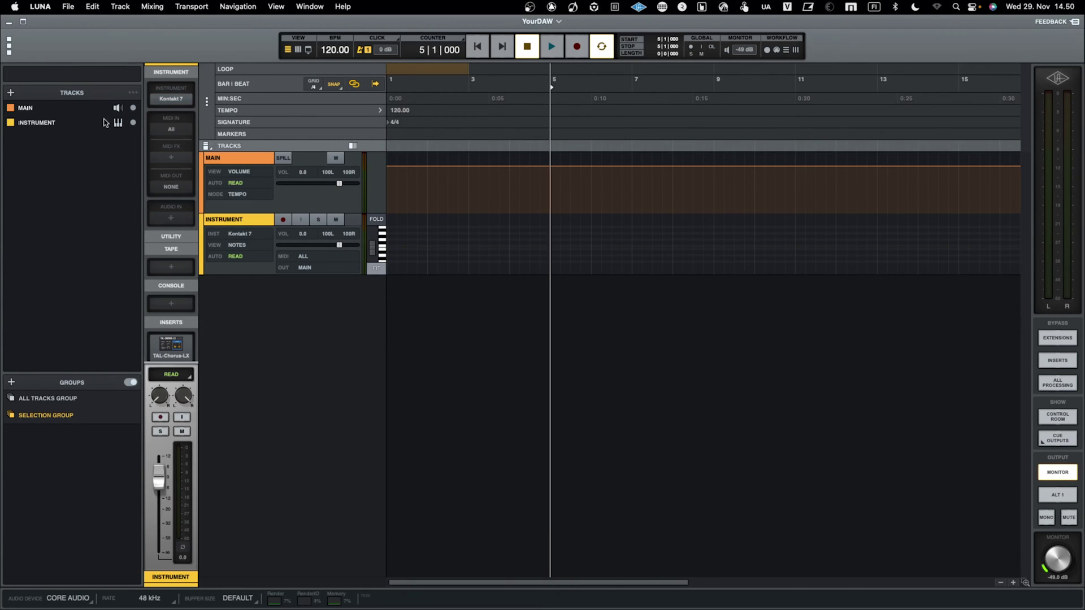
Open the TAL-Chorus-LX window from the INSTRUMENT track's first insert slot, review it and close it.
{"action": "scroll", "coordinate": [154, 183], "scroll_direction": "down", "scroll_amount": 3}
{"action": "scroll", "coordinate": [148, 221], "scroll_direction": "down", "scroll_amount": 2}
{"action": "left_click", "coordinate": [169, 248]}
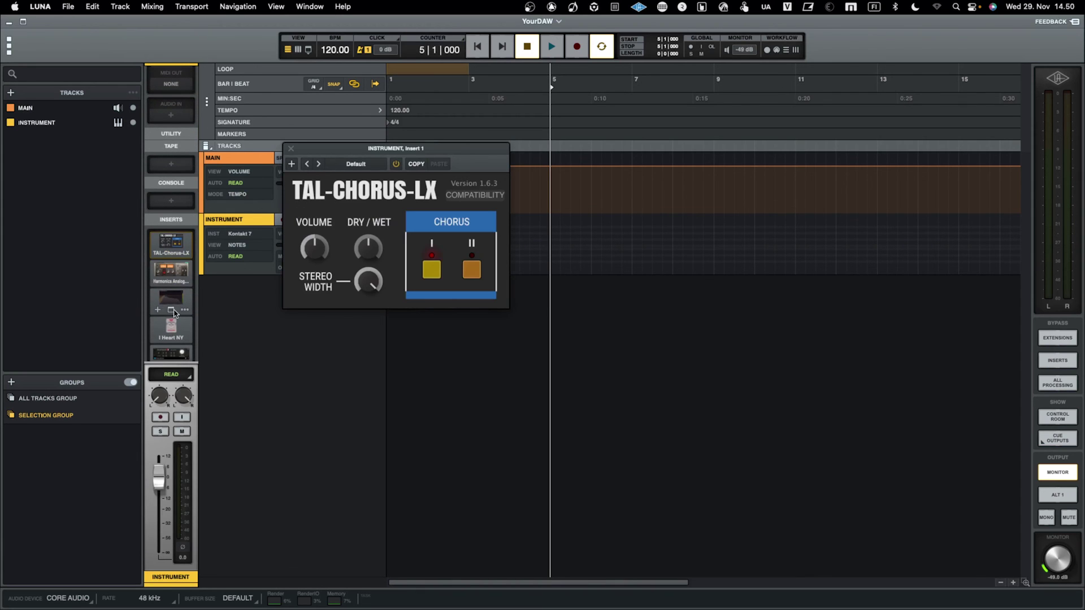
{"action": "scroll", "coordinate": [175, 339], "scroll_direction": "down", "scroll_amount": 1}
{"action": "scroll", "coordinate": [175, 343], "scroll_direction": "down", "scroll_amount": 1}
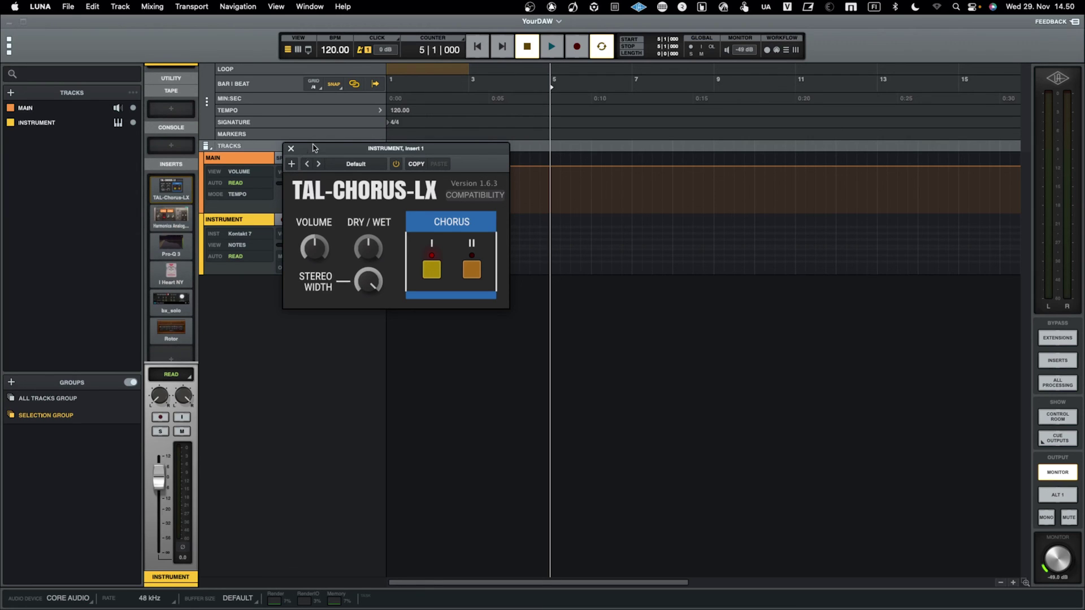
{"action": "left_click", "coordinate": [290, 149]}
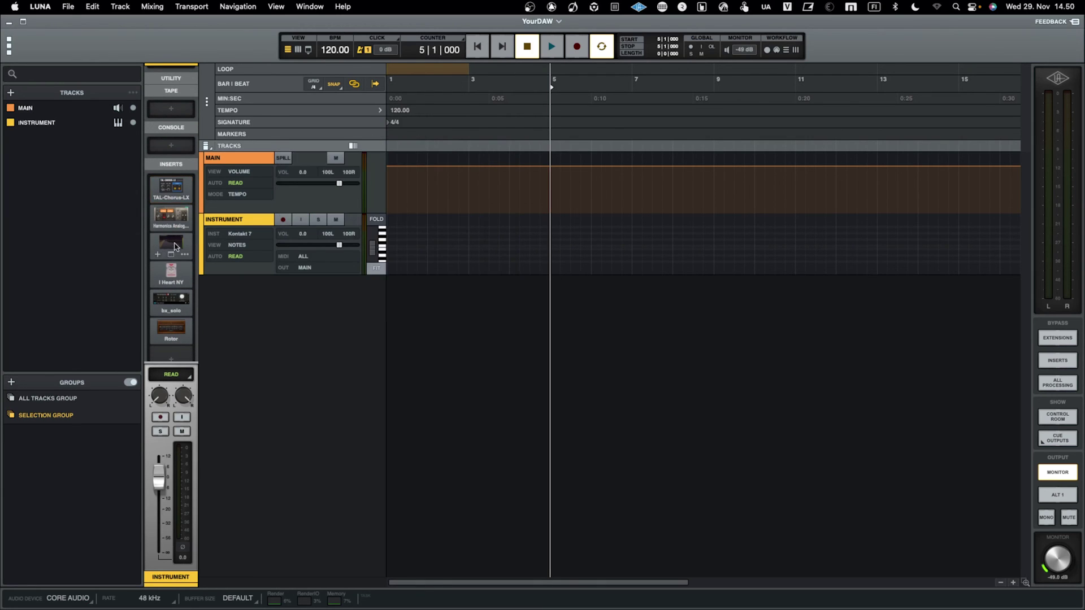
Open the Harmonics Analog Saturation Processor from the second insert slot, review its preset and settings, and close it.
{"action": "left_click", "coordinate": [175, 217]}
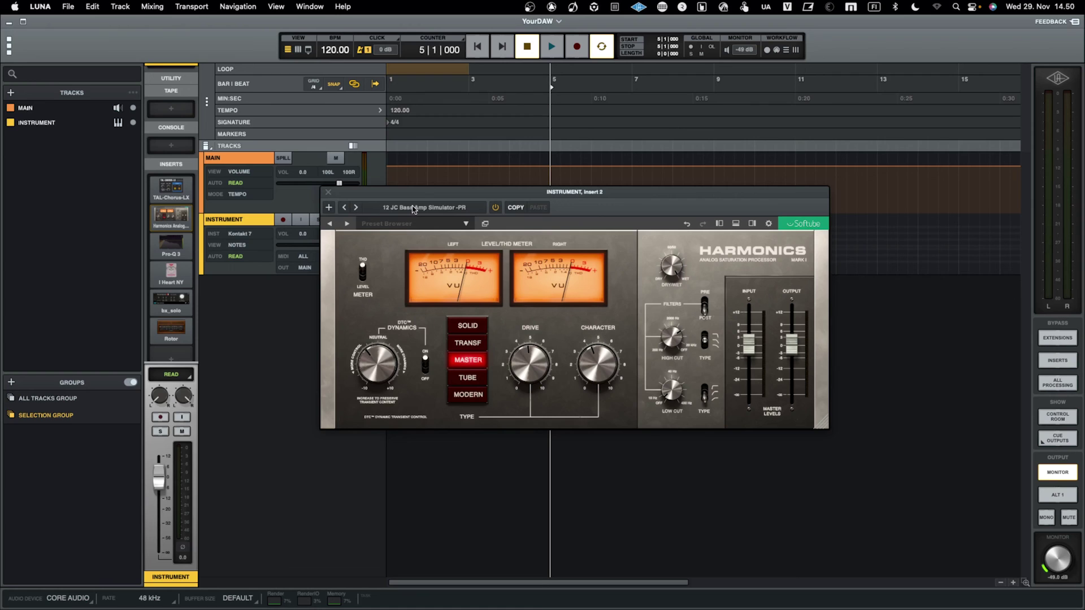
{"action": "left_click_drag", "start_coordinate": [422, 193], "coordinate": [372, 182]}
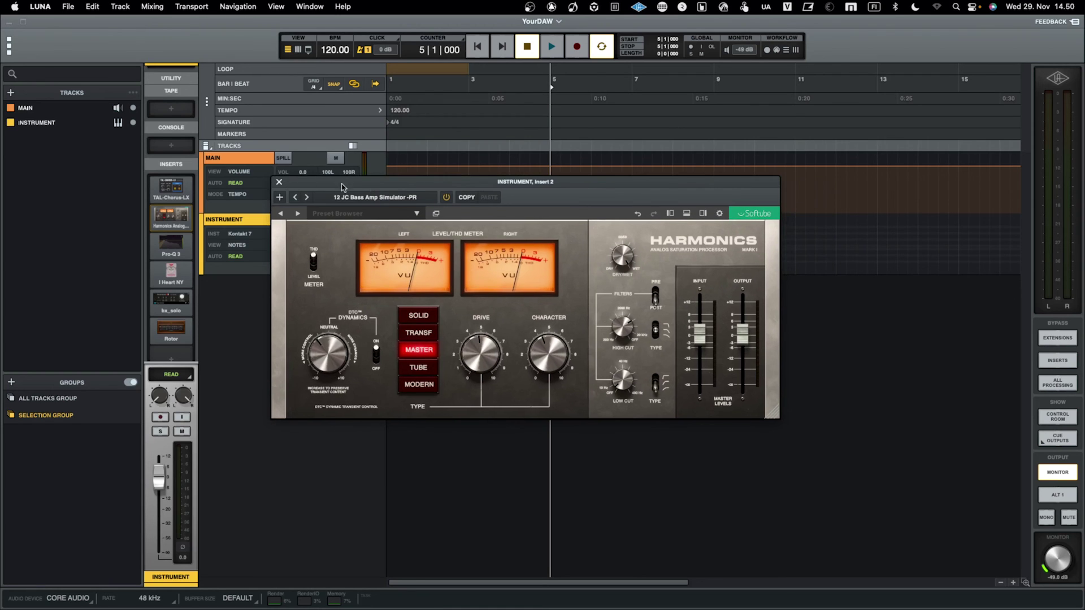
{"action": "left_click", "coordinate": [280, 183]}
Switch the INSTRUMENT section of the channel strip to large icon view.
{"action": "scroll", "coordinate": [170, 305], "scroll_direction": "down", "scroll_amount": 3}
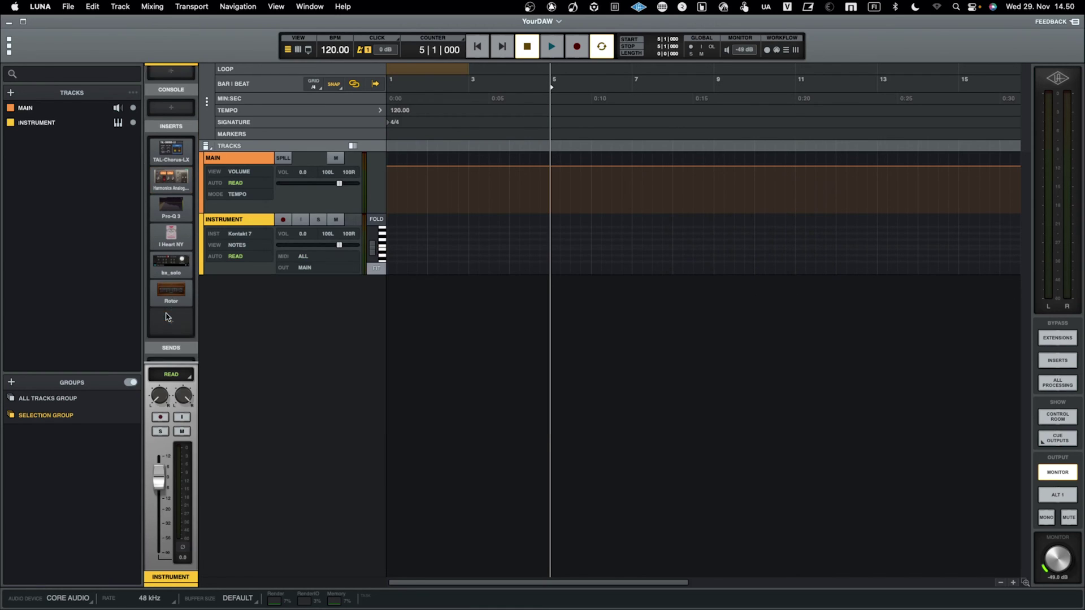
{"action": "scroll", "coordinate": [171, 289], "scroll_direction": "up", "scroll_amount": 4}
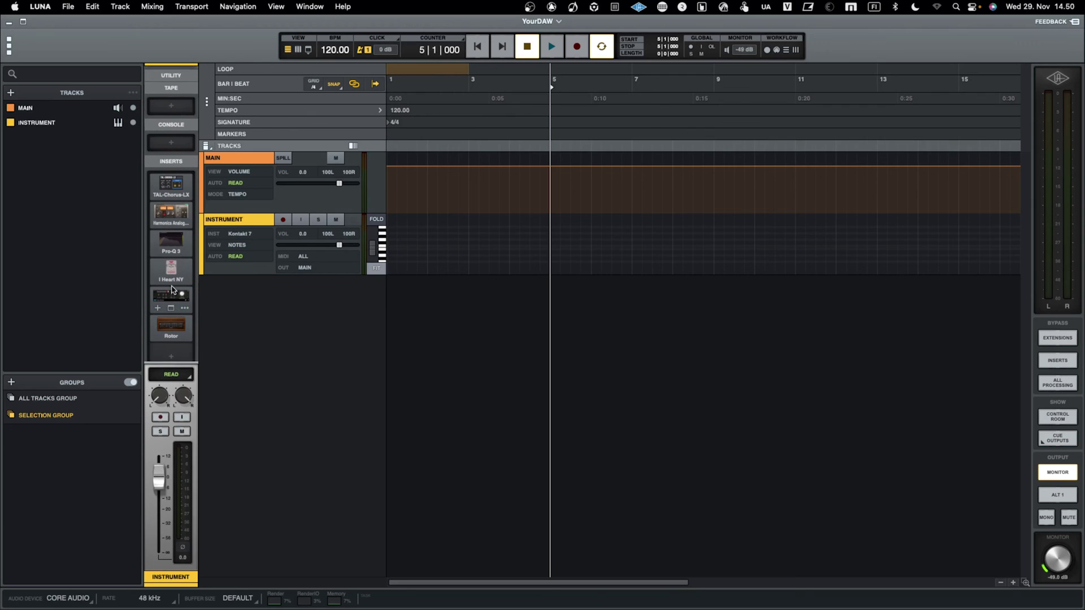
{"action": "scroll", "coordinate": [173, 293], "scroll_direction": "up", "scroll_amount": 2}
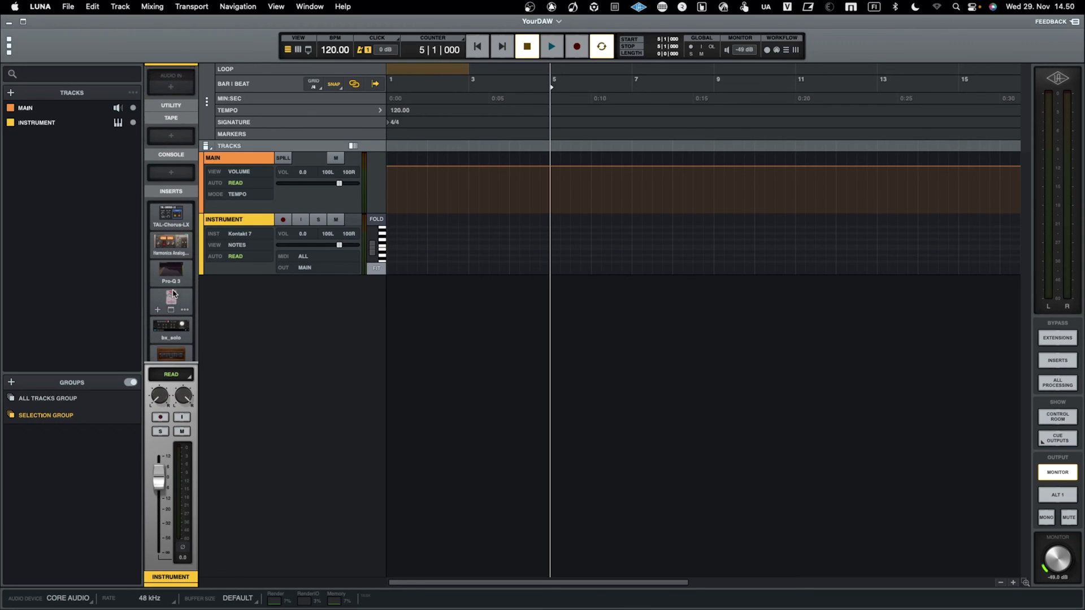
{"action": "scroll", "coordinate": [173, 293], "scroll_direction": "up", "scroll_amount": 6}
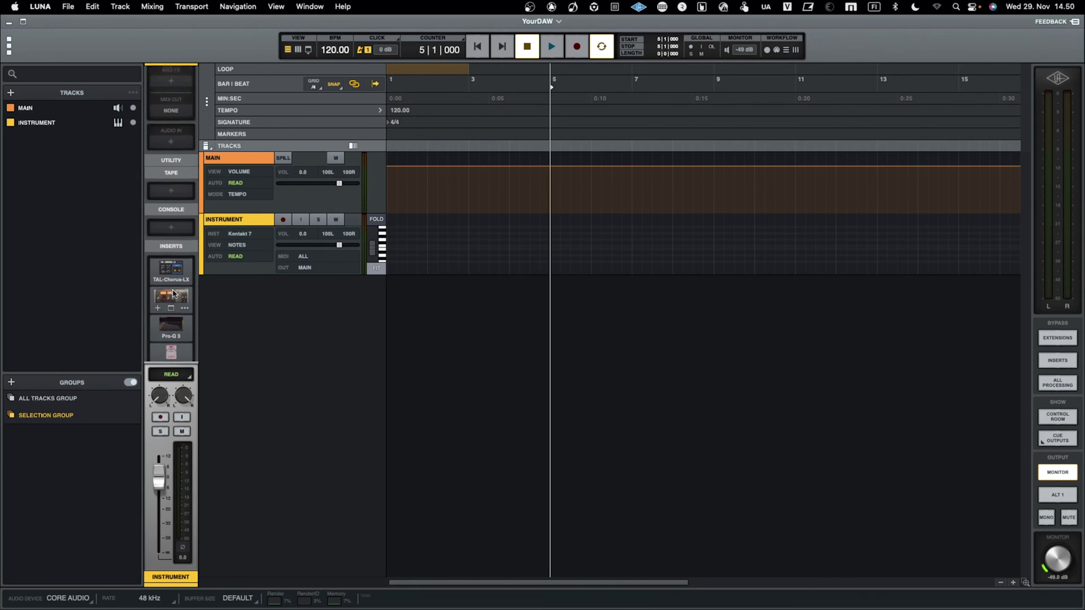
{"action": "scroll", "coordinate": [176, 203], "scroll_direction": "up", "scroll_amount": 1}
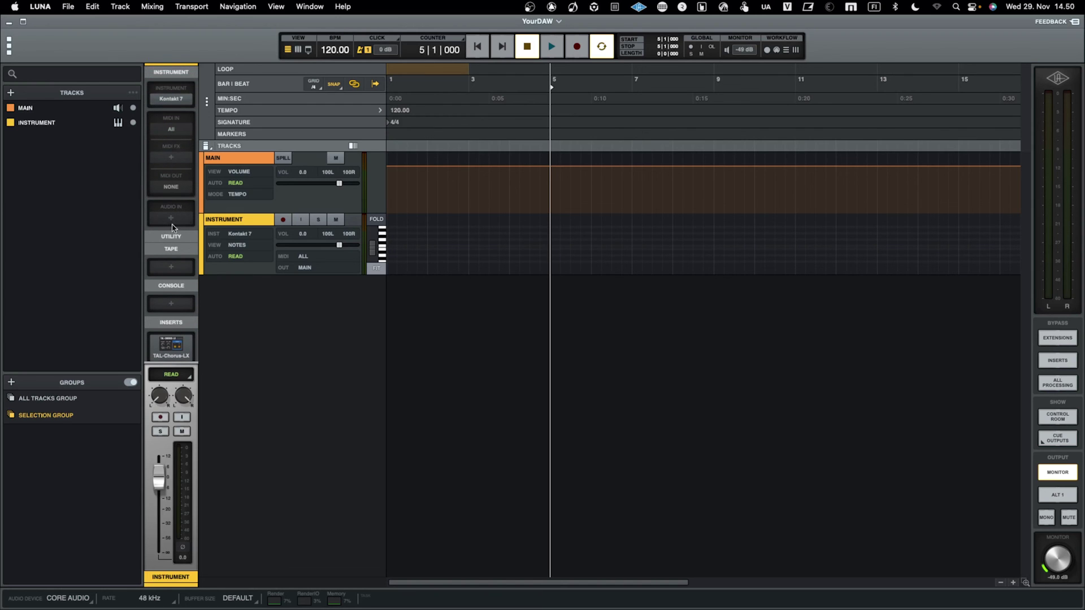
{"action": "right_click", "coordinate": [170, 77]}
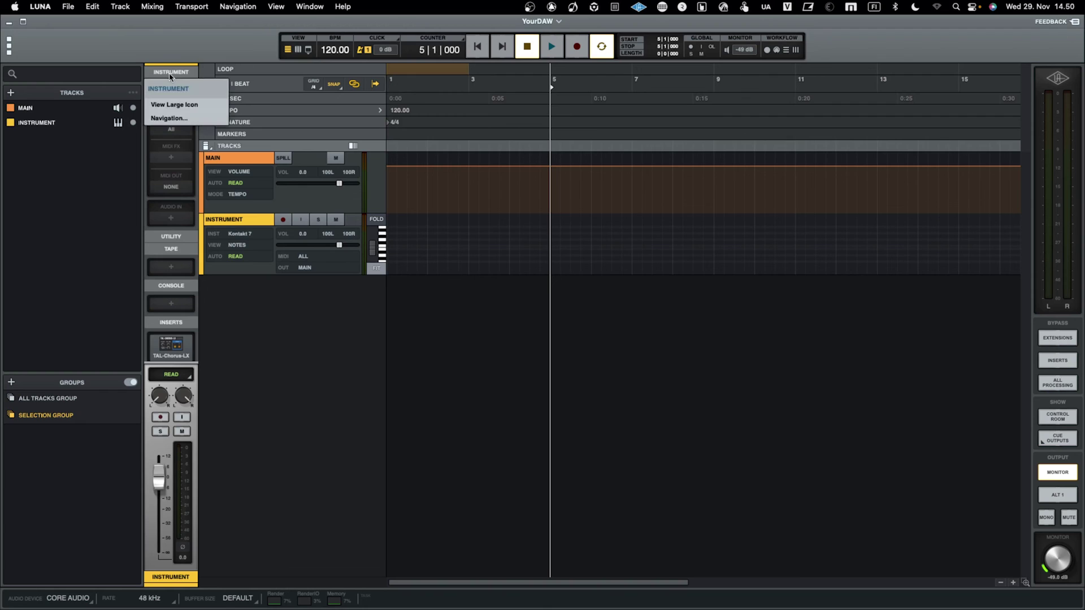
{"action": "left_click", "coordinate": [173, 105]}
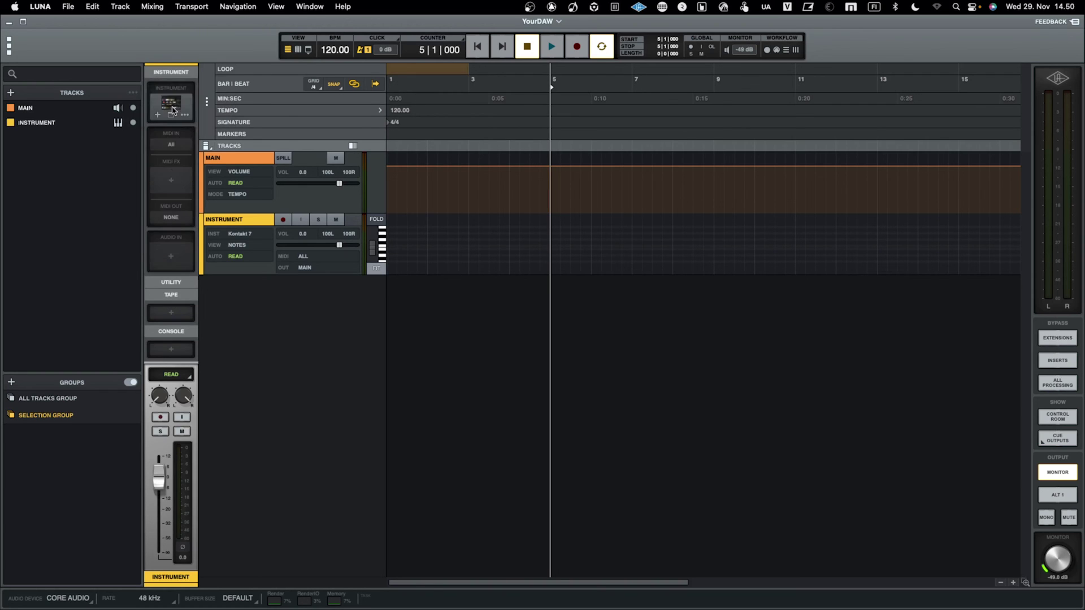